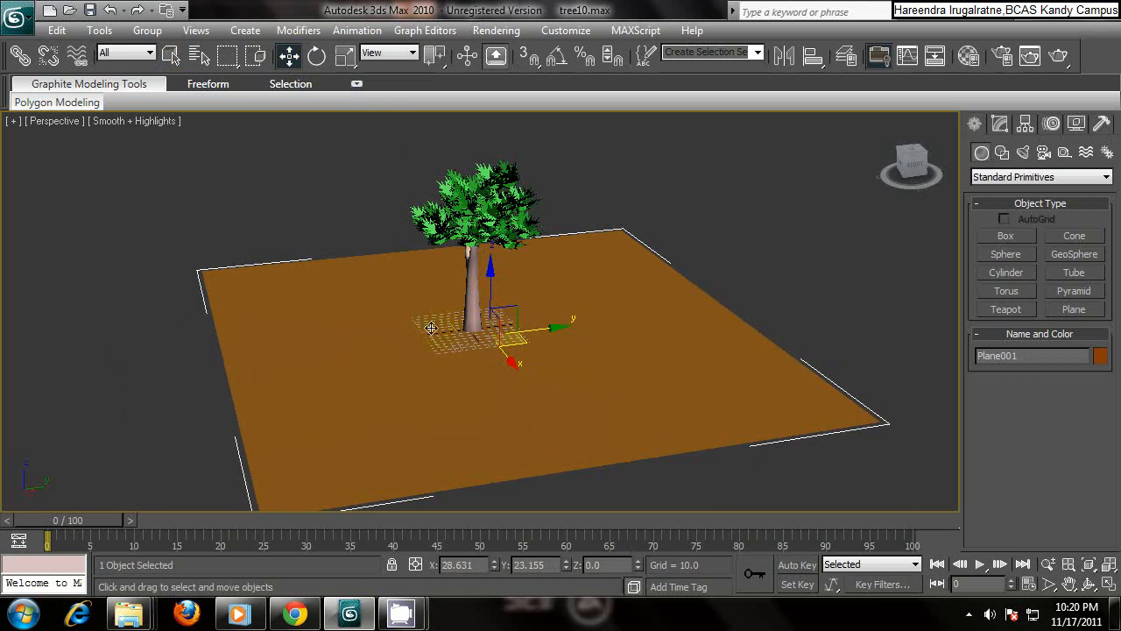
- Examine the tree and the flat ground plane beneath it from several angles and distances
middle_click_drag(444, 296, 535, 285, "alt")
scroll(500, 280, "up", 6)
scroll(507, 297, "down", 1)
scroll(508, 297, "up", 5)
scroll(508, 298, "down", 8)
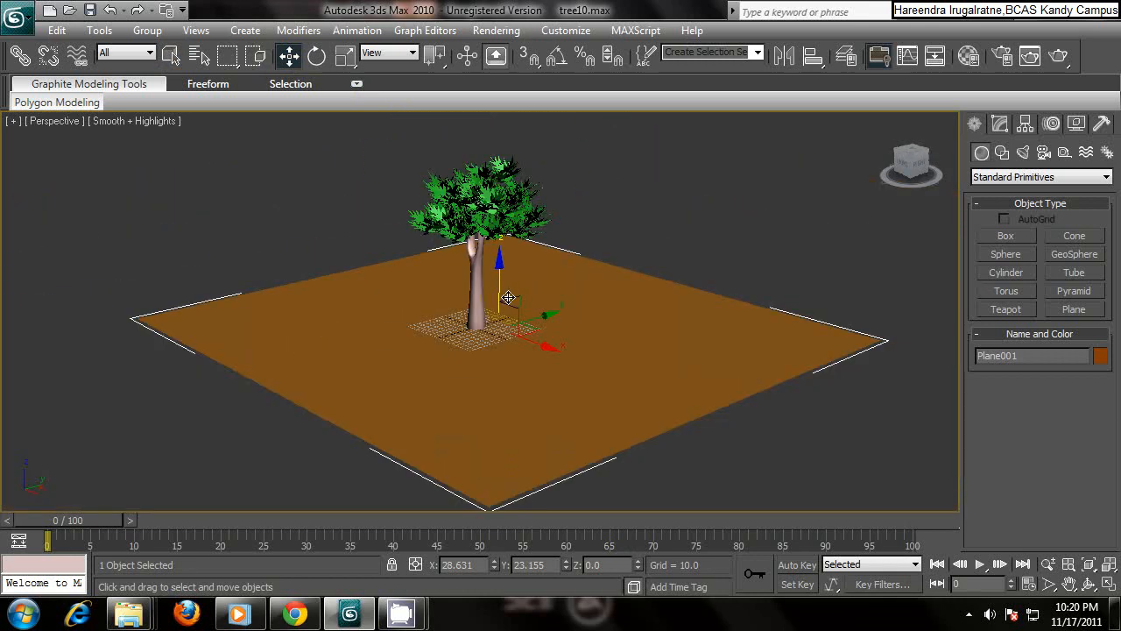
scroll(500, 281, "up", 3)
middle_click_drag(503, 284, 509, 311)
scroll(460, 298, "down", 6)
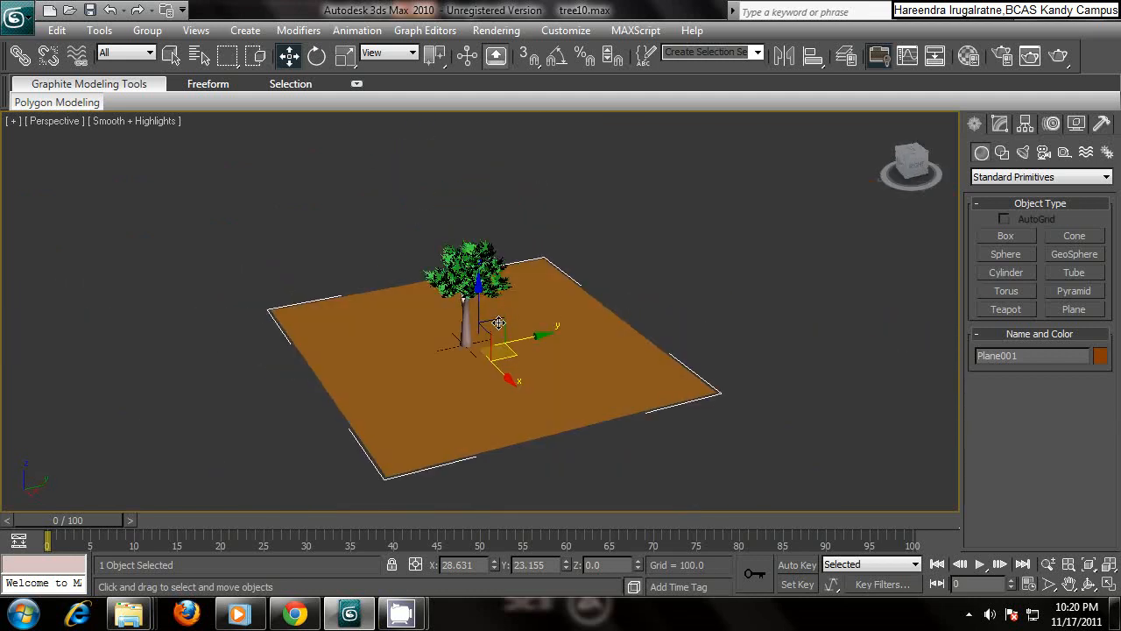
scroll(501, 325, "up", 8)
scroll(506, 326, "down", 4)
mouse_move(508, 326)
middle_mouse_down("alt")
mouse_move(463, 310)
mouse_move(492, 324)
mouse_move(400, 326)
mouse_move(470, 295)
mouse_move(405, 279)
mouse_move(406, 368)
mouse_move(412, 346)
mouse_move(506, 316)
middle_mouse_up("alt")
scroll(506, 317, "down", 4)
scroll(505, 316, "up", 2)
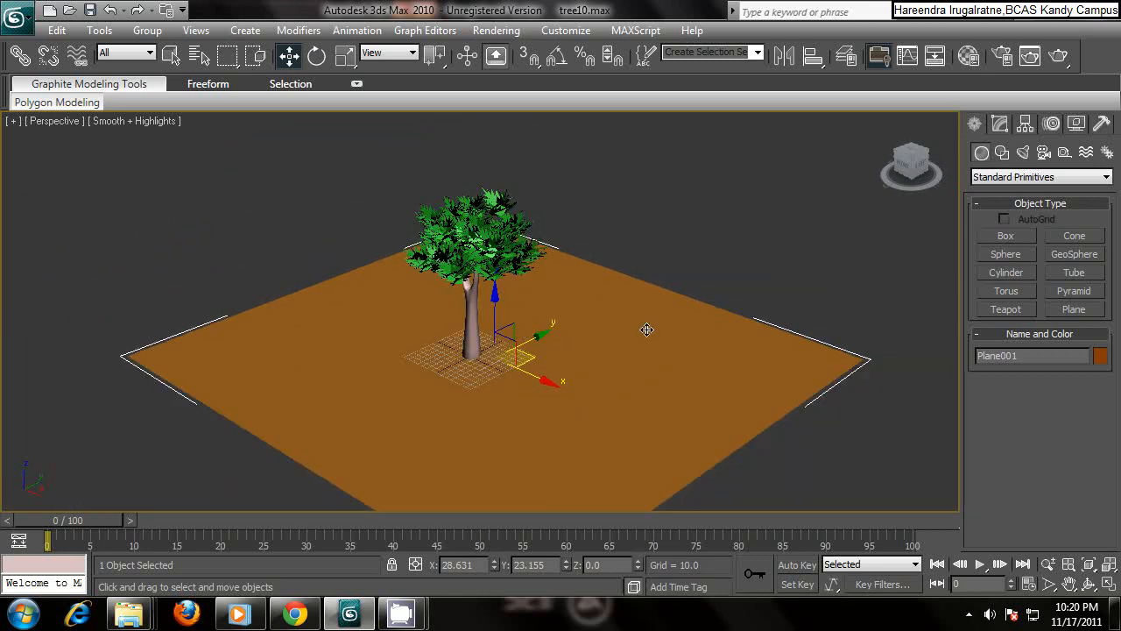
mouse_move(598, 328)
middle_mouse_down("alt")
mouse_move(626, 308)
mouse_move(597, 316)
middle_mouse_up("alt")
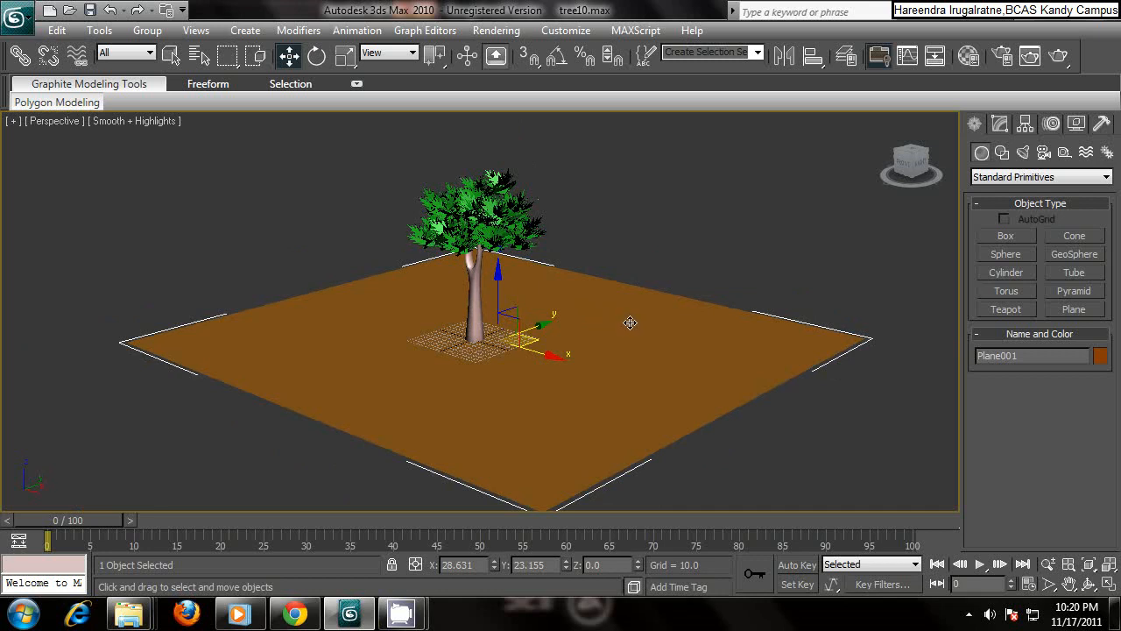
- Set the ground plane's length and width segments to 30 each and display edged faces in the viewport
left_click(737, 273)
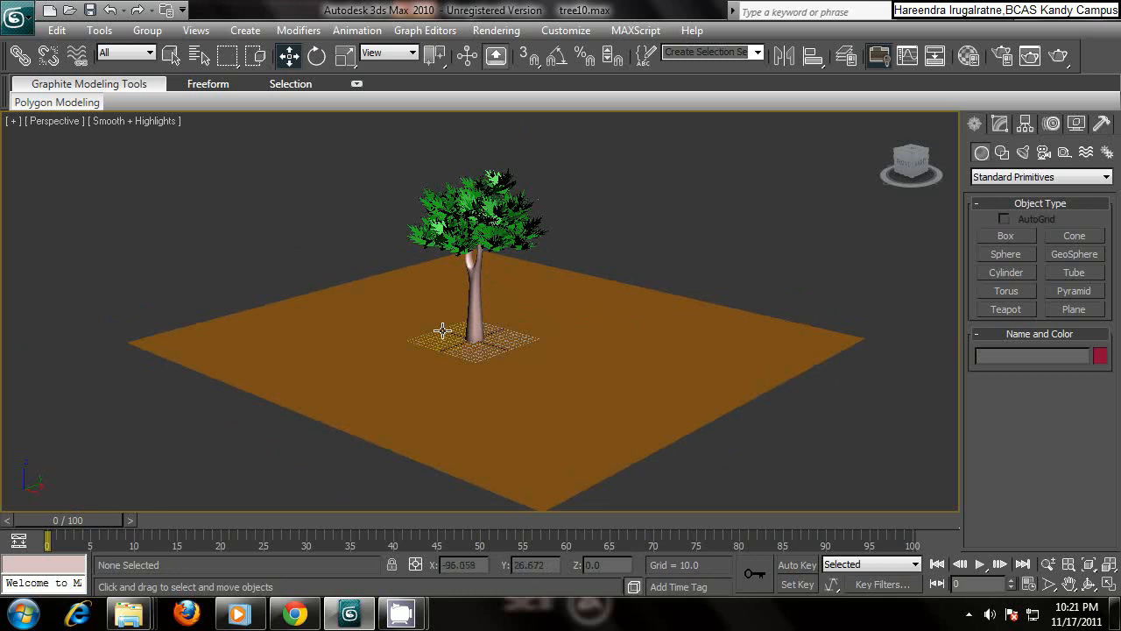
left_click(377, 317)
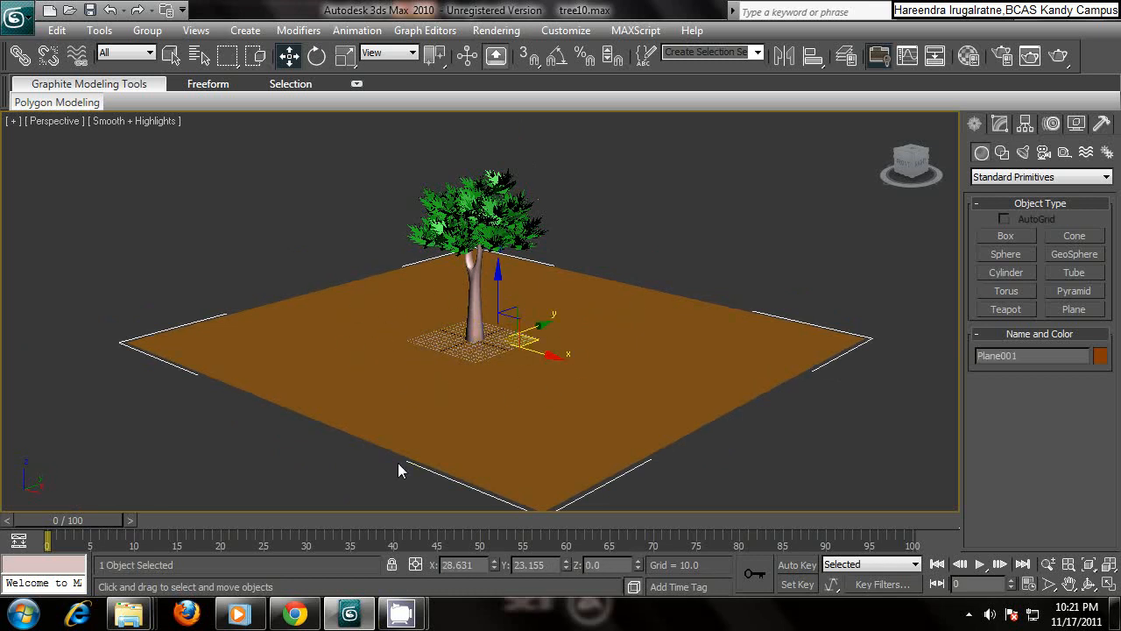
left_click(1000, 123)
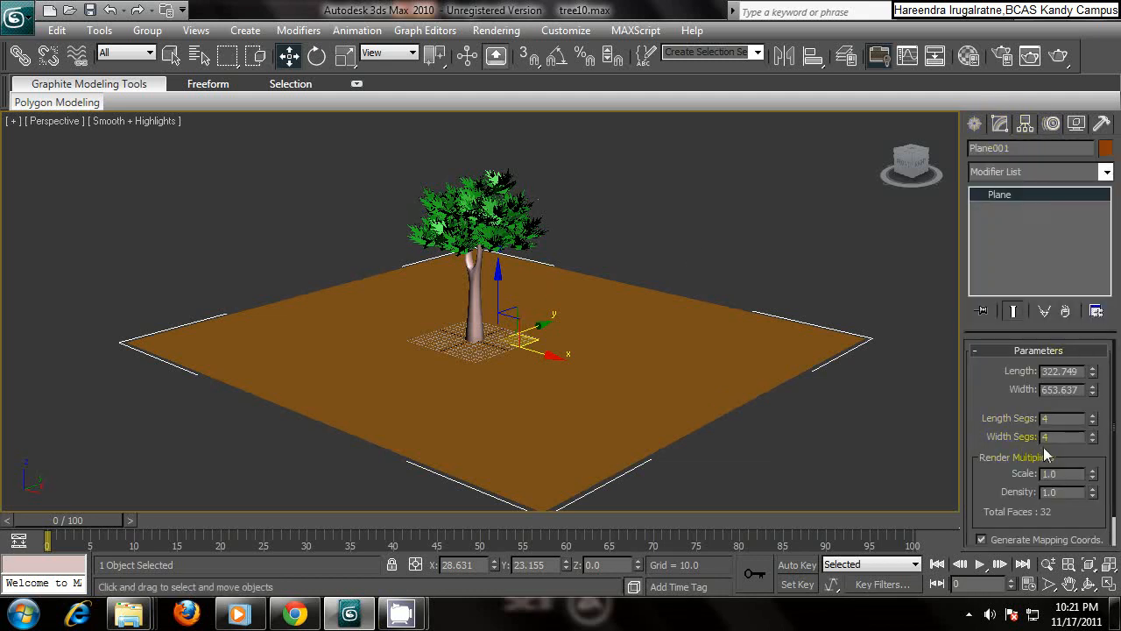
type("3030")
key("Return")
left_click(985, 399)
key("F4")
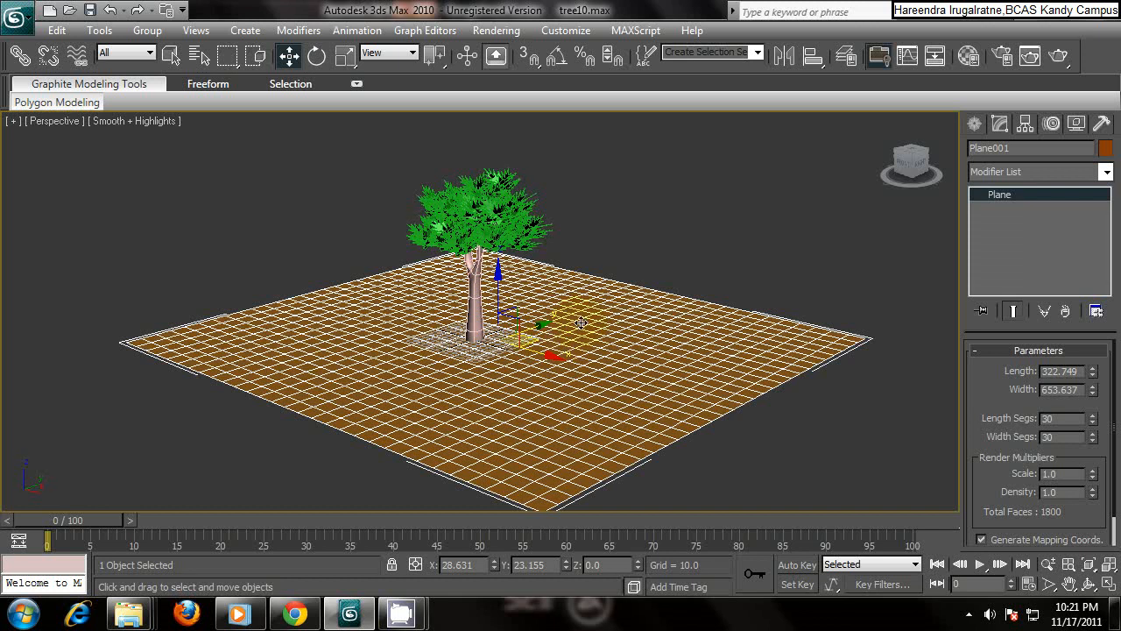
- Inspect the ground plane's segment grid around the tree, close up and from different angles
mouse_move(513, 307)
middle_mouse_down("alt")
mouse_move(534, 298)
mouse_move(502, 318)
mouse_move(531, 357)
mouse_move(541, 324)
mouse_move(571, 296)
mouse_move(570, 315)
mouse_move(568, 305)
mouse_move(533, 312)
middle_mouse_up("alt")
scroll(503, 318, "up", 5)
scroll(503, 318, "down", 4)
left_click(710, 210)
scroll(570, 315, "up", 4)
scroll(570, 315, "down", 4)
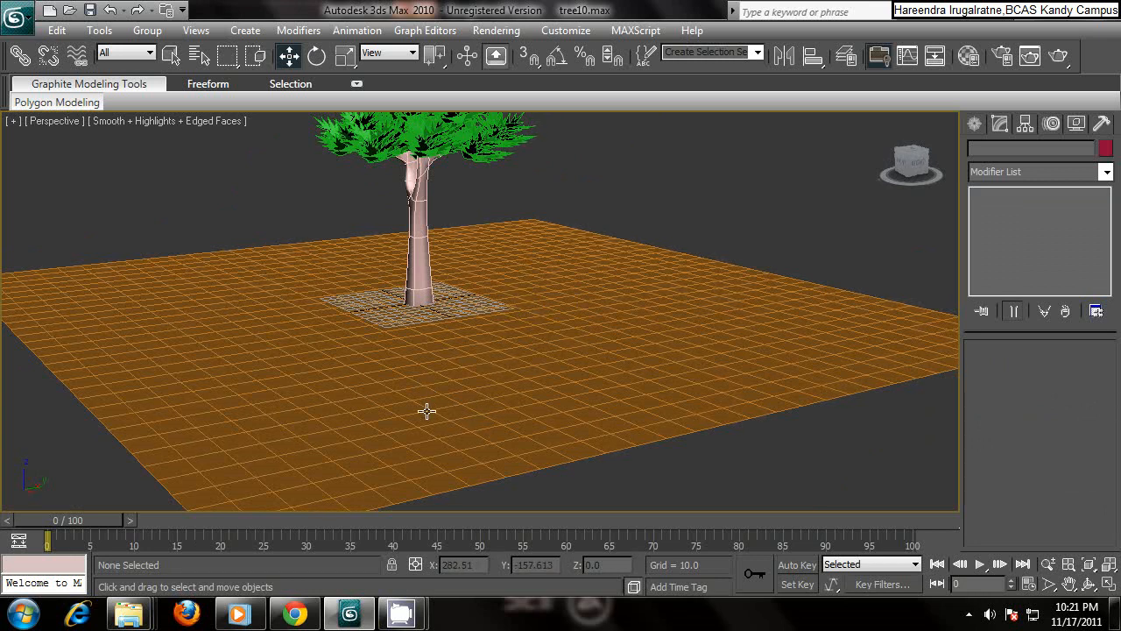
middle_click_drag(454, 329, 483, 324, "alt")
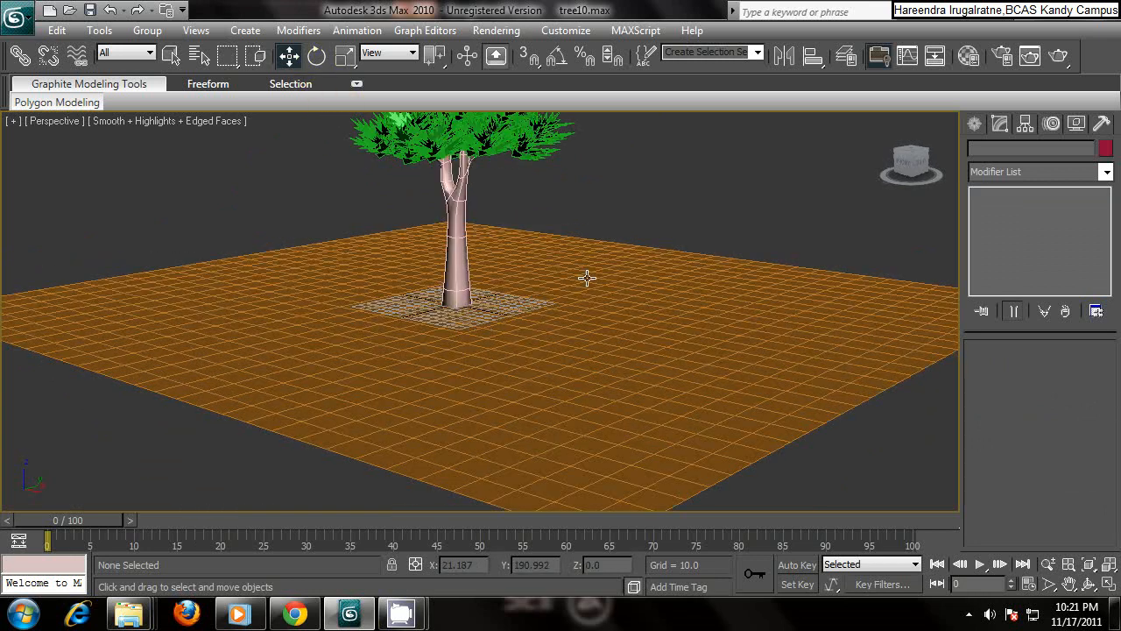
left_click(611, 343)
middle_click_drag(681, 259, 673, 263, "alt")
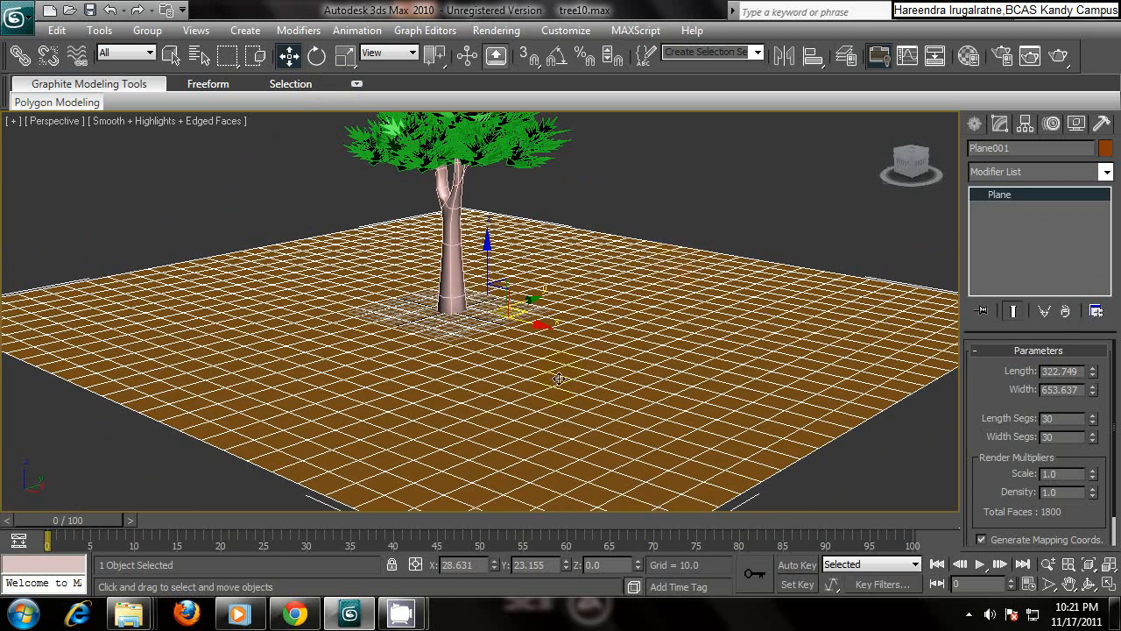
left_click(697, 182)
left_click(563, 382)
left_click(716, 210)
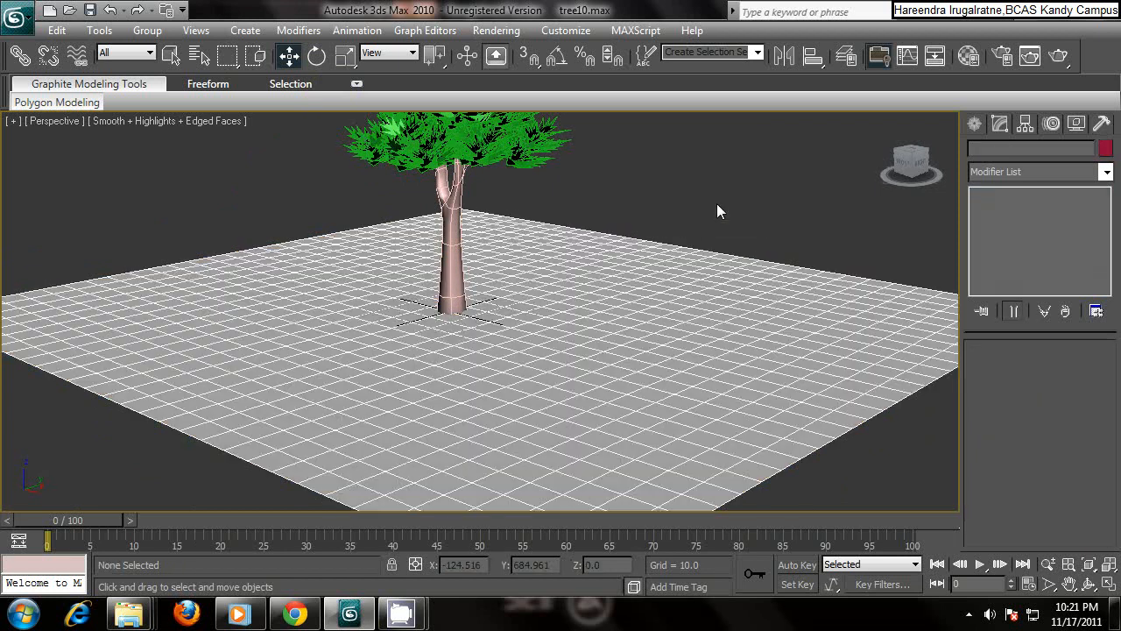
key("ctrl+z")
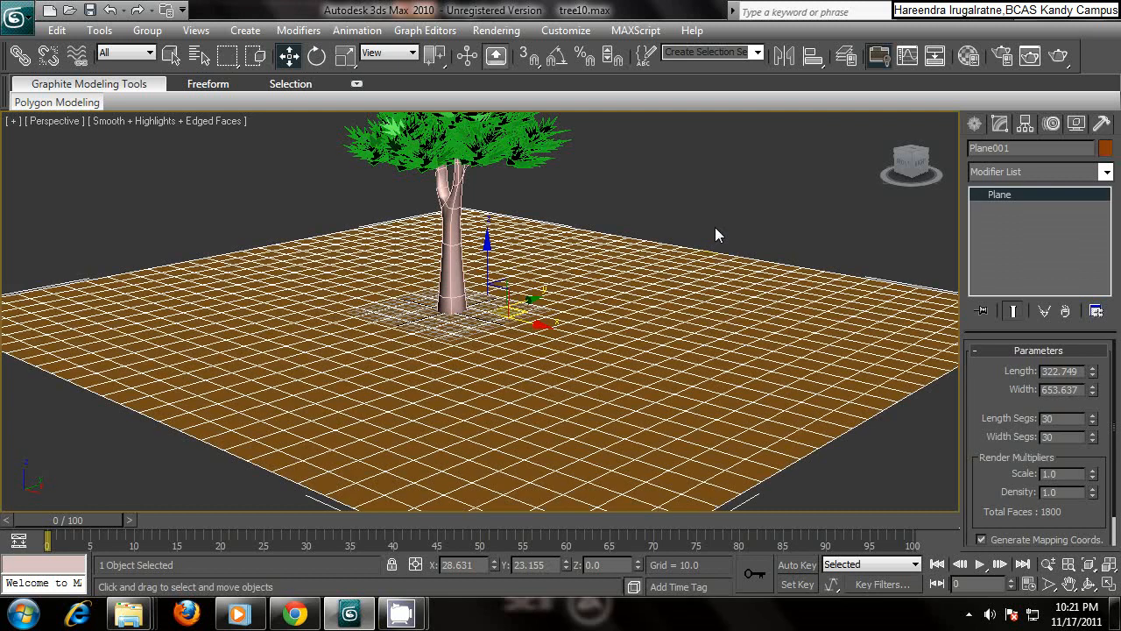
- Convert the ground plane to an Editable Mesh and enter its vertex level
right_click(625, 326)
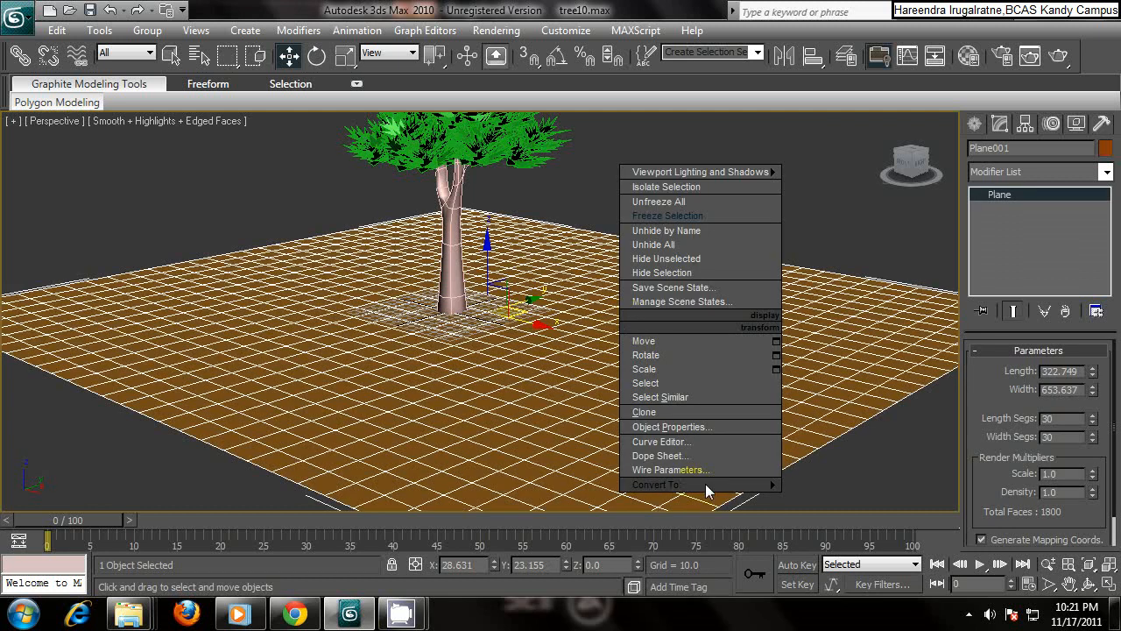
mouse_move(705, 483)
left_click(819, 481)
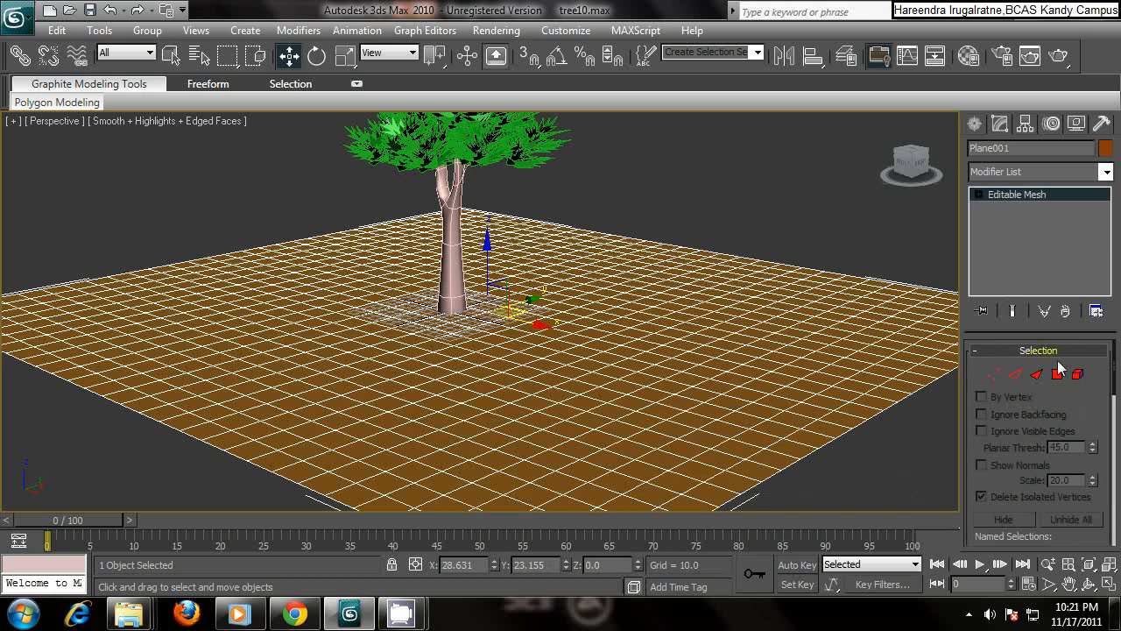
left_click(997, 374)
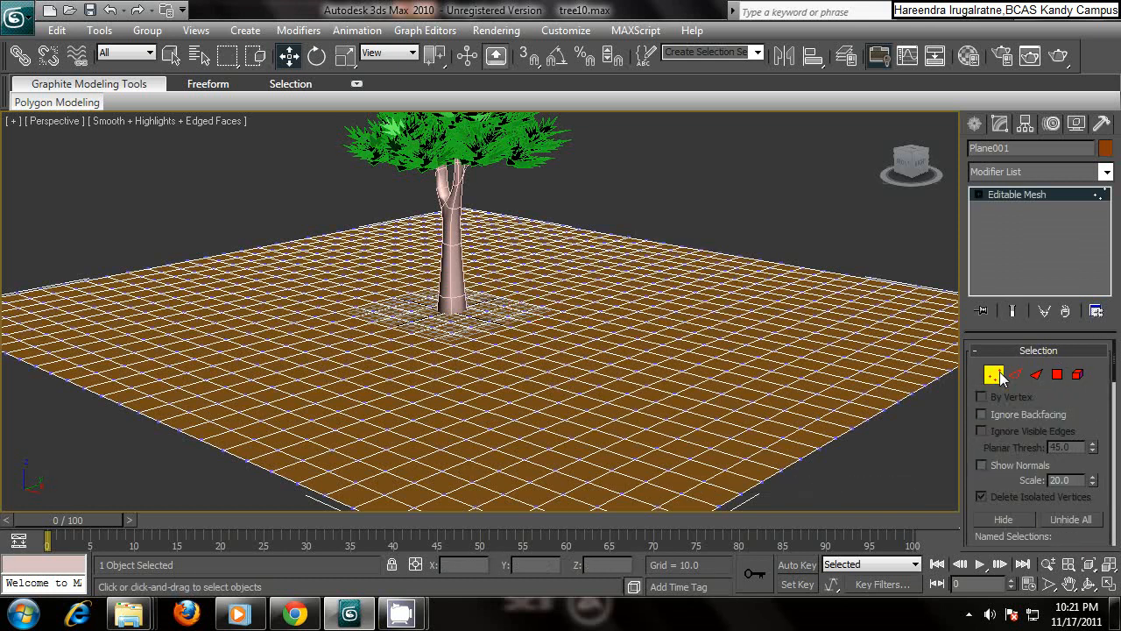
middle_click_drag(713, 318, 596, 325, "alt")
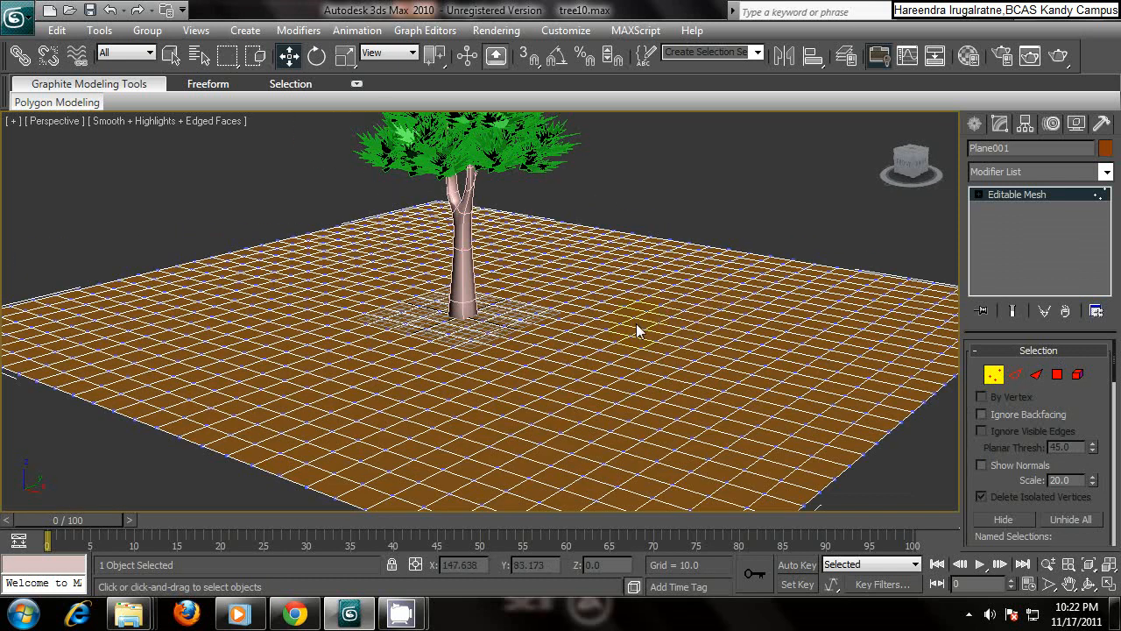
- Convert the ground plane to an Editable Poly
right_click(639, 330)
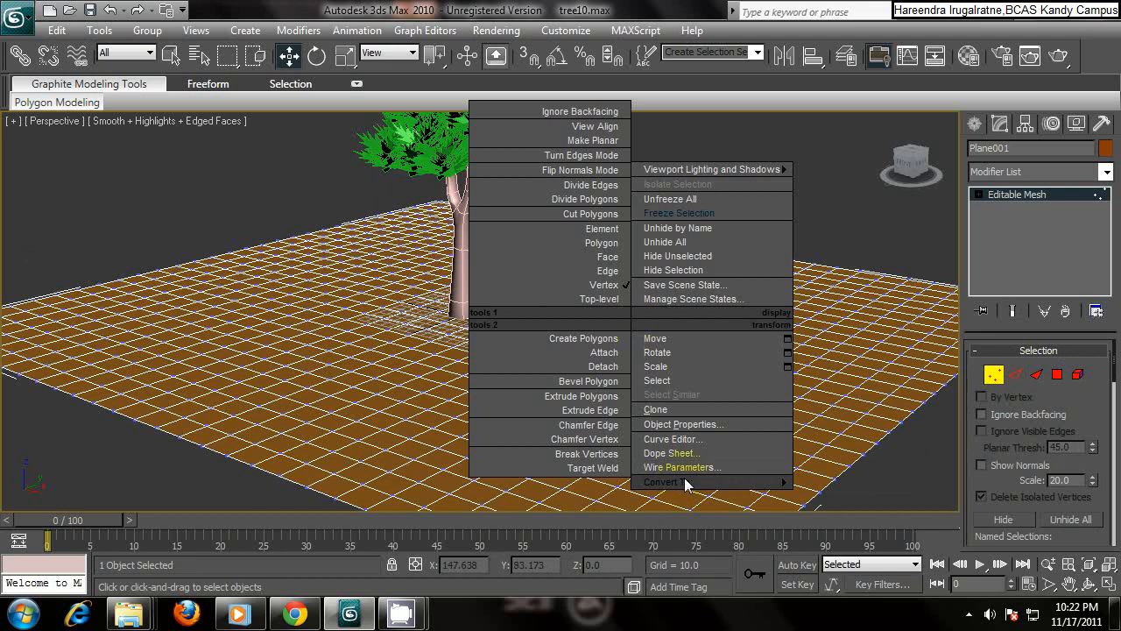
mouse_move(684, 480)
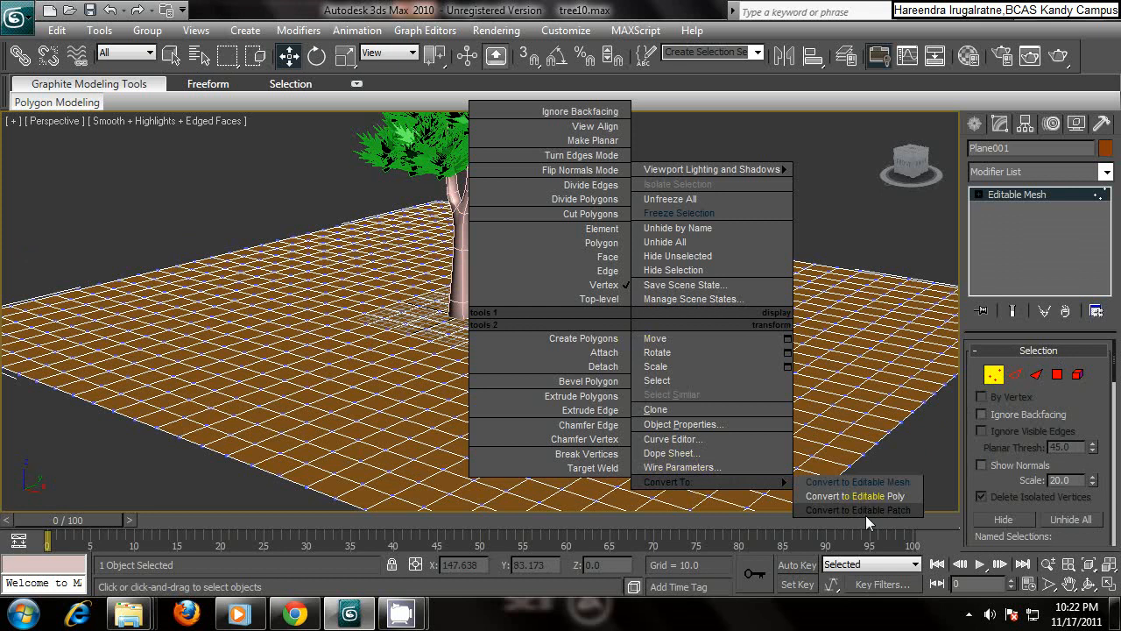
left_click(863, 496)
middle_click_drag(762, 190, 681, 202)
middle_click_drag(712, 254, 916, 359, "alt")
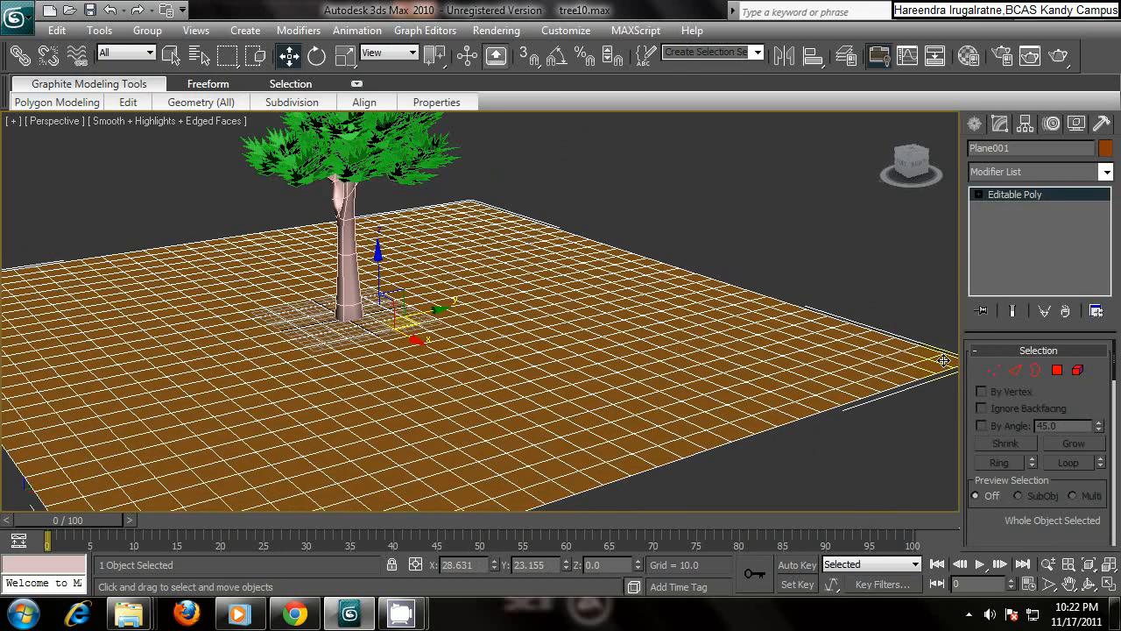
middle_click_drag(654, 275, 713, 254, "alt")
scroll(625, 301, "up", 5)
scroll(631, 297, "down", 5)
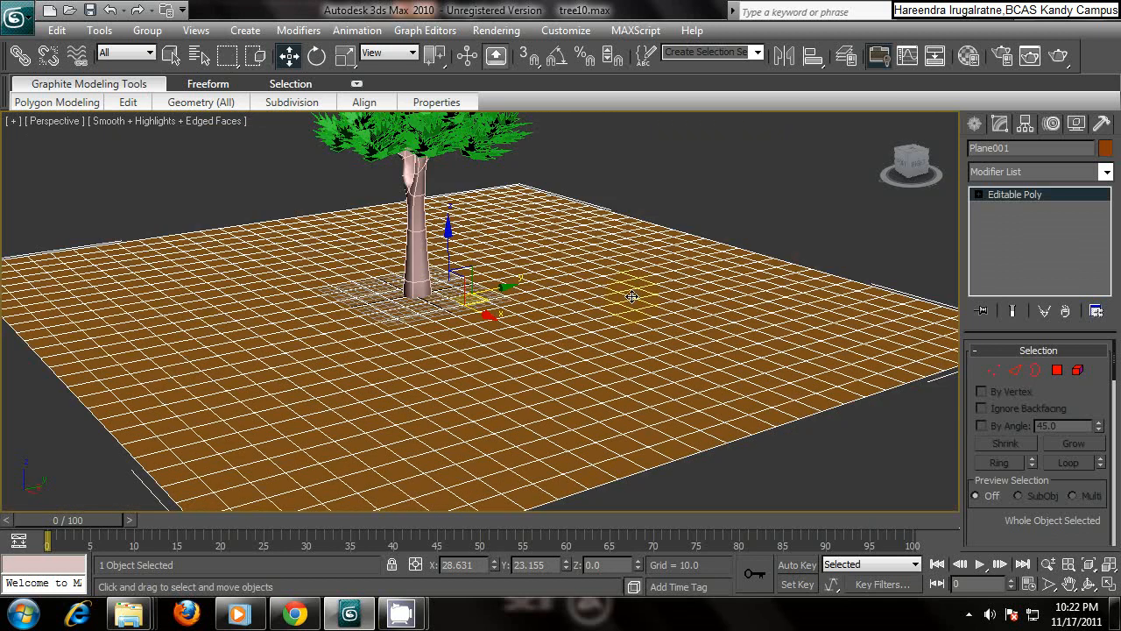
middle_click_drag(631, 299, 667, 263)
right_click(593, 242)
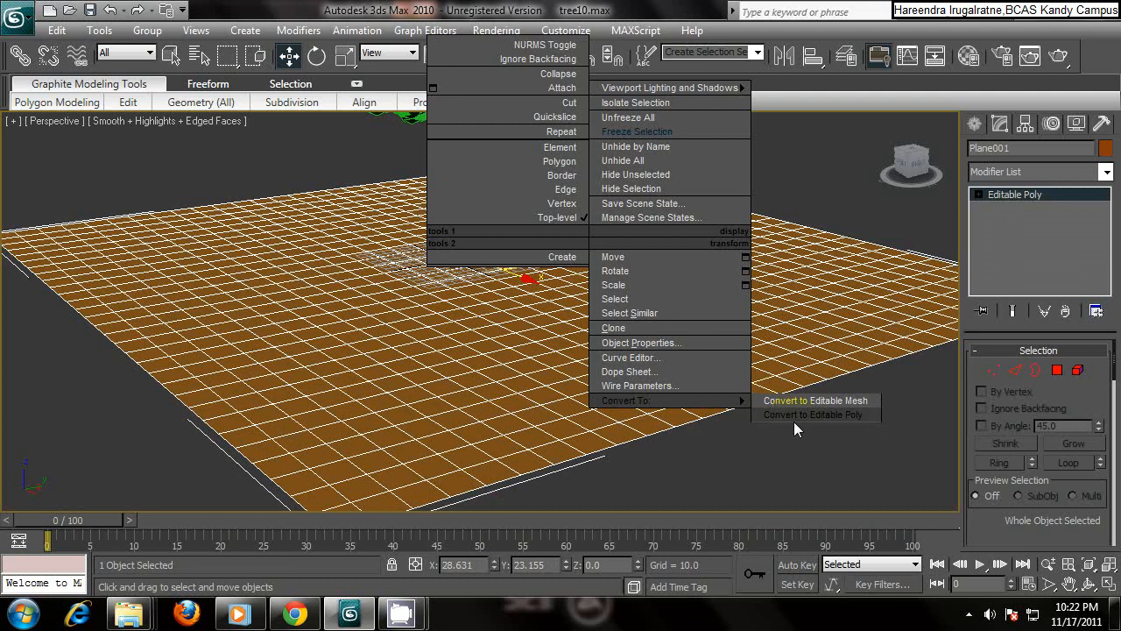
left_click(821, 414)
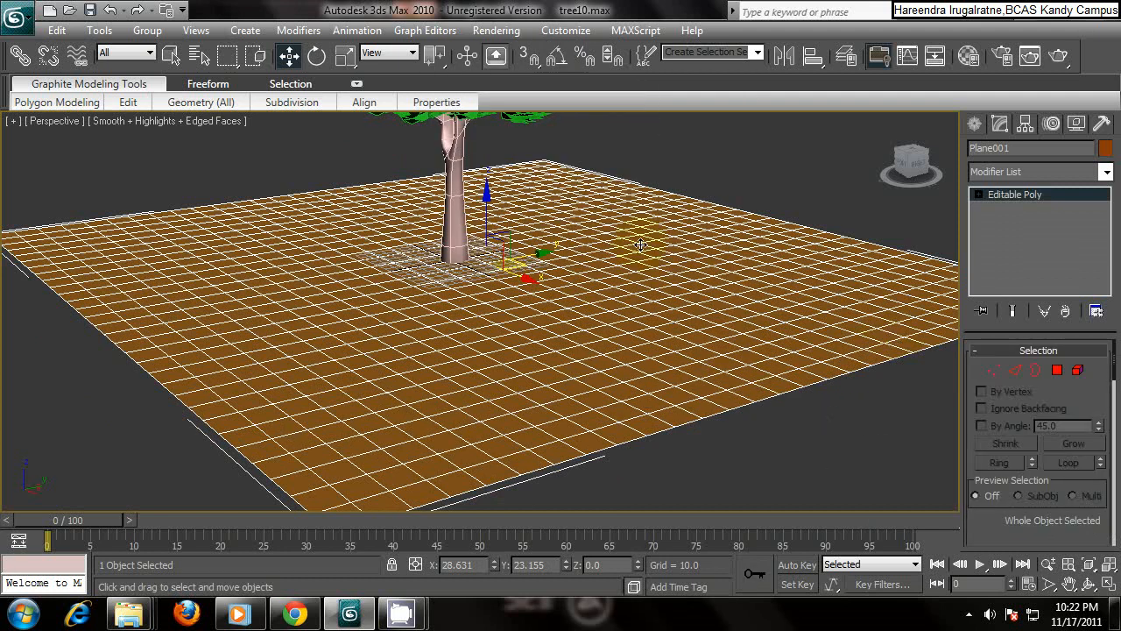
- Switch the Editable Poly ground plane to vertex-level editing
middle_click_drag(587, 293, 611, 283)
middle_click_drag(678, 276, 613, 345)
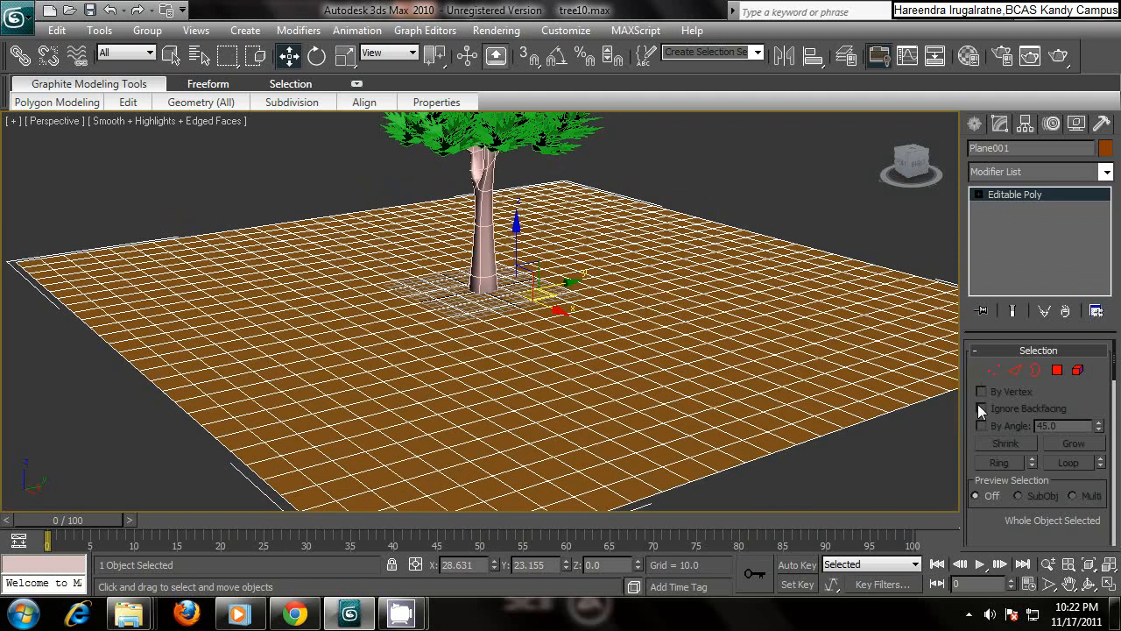
scroll(1064, 348, "down", 5)
scroll(1042, 445, "up", 5)
middle_click_drag(751, 171, 625, 295, "alt")
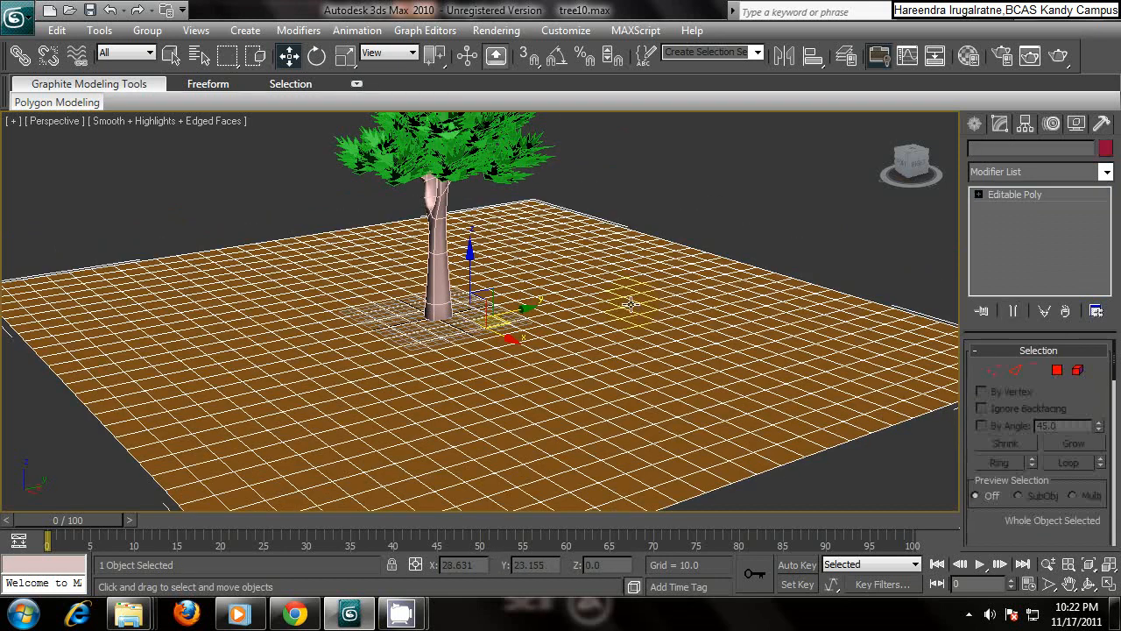
left_click(995, 371)
middle_click_drag(825, 322, 724, 346, "alt")
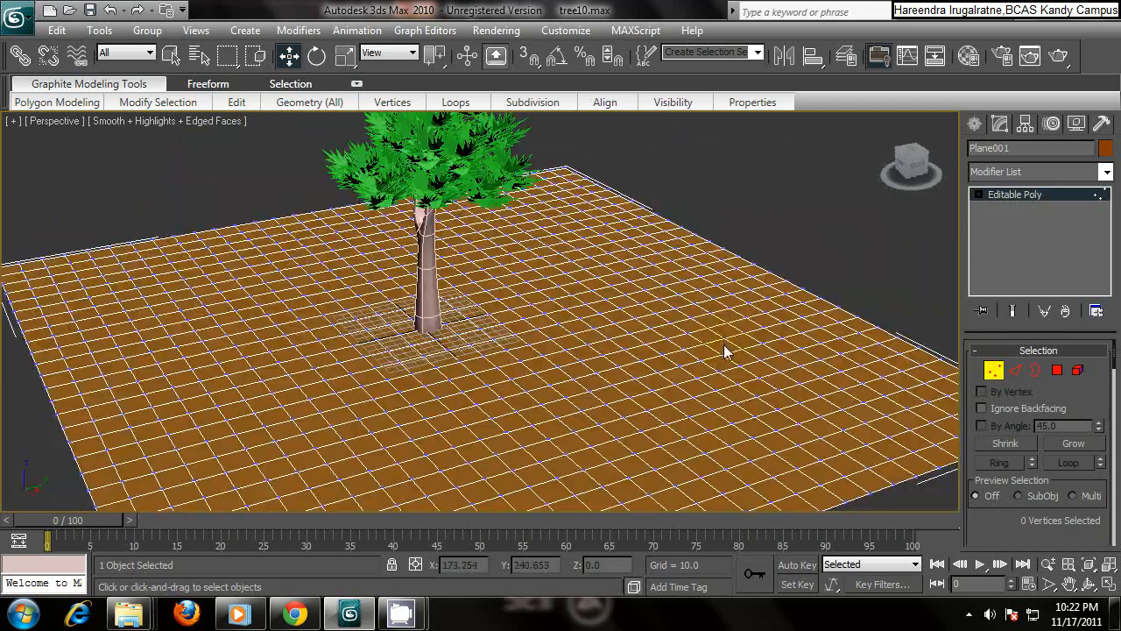
scroll(724, 352, "up", 6)
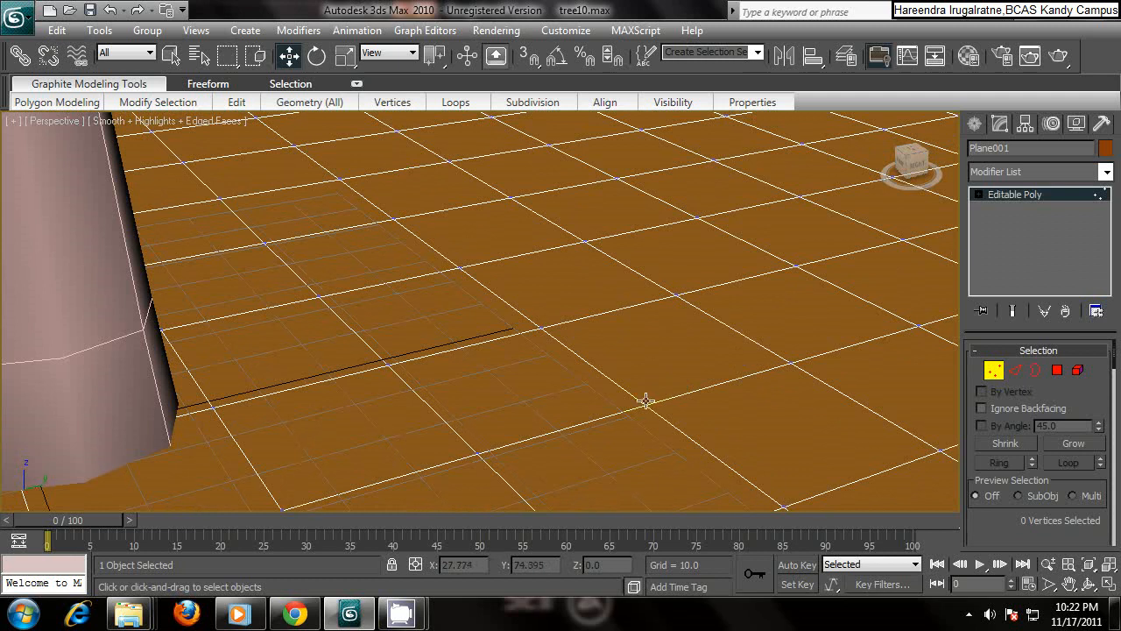
scroll(693, 339, "down", 8)
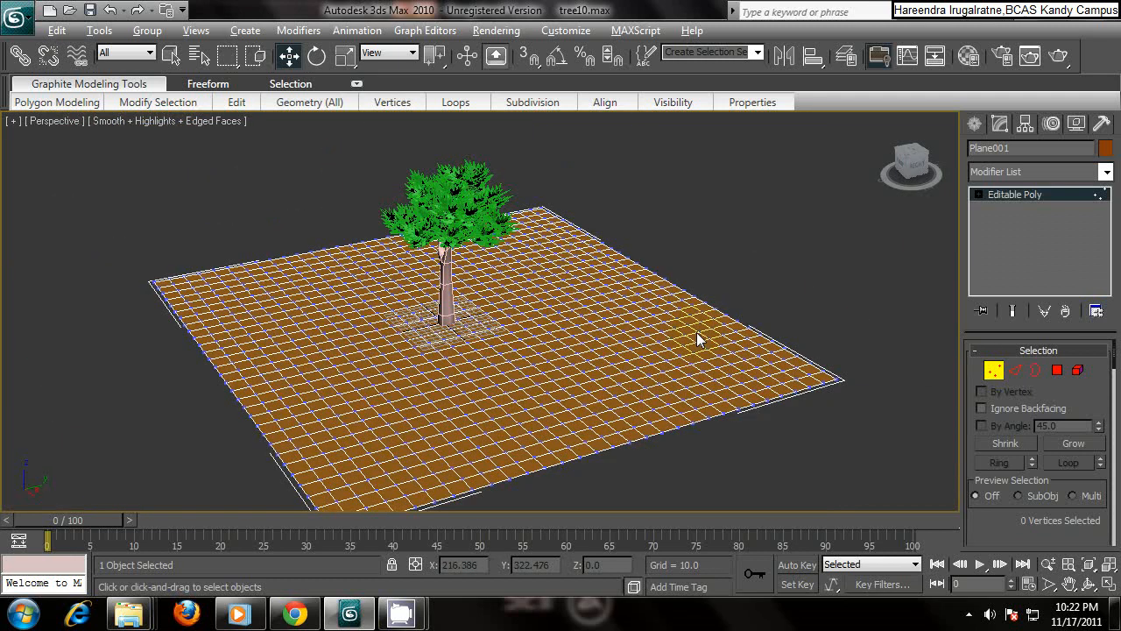
scroll(700, 331, "down", 2)
scroll(646, 311, "up", 5)
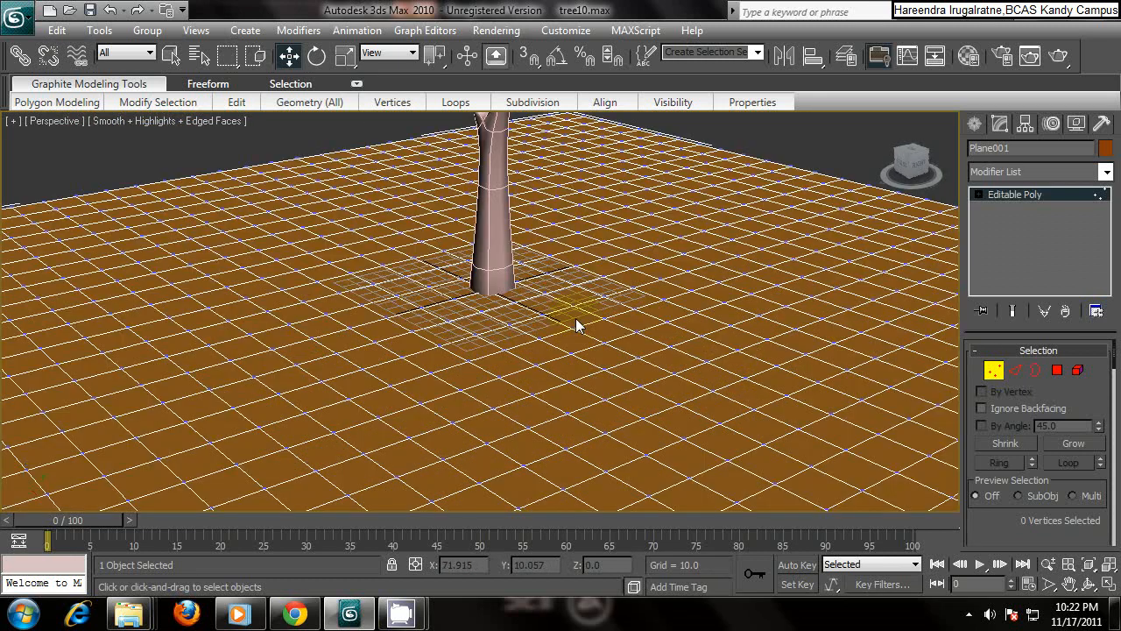
- Raise two patches of ground vertices beside the tree into mounds, one about 7 units and the other about 18.5 units high
left_click_drag(158, 286, 283, 356)
left_click_drag(204, 256, 204, 231)
middle_click_drag(342, 208, 402, 219, "alt")
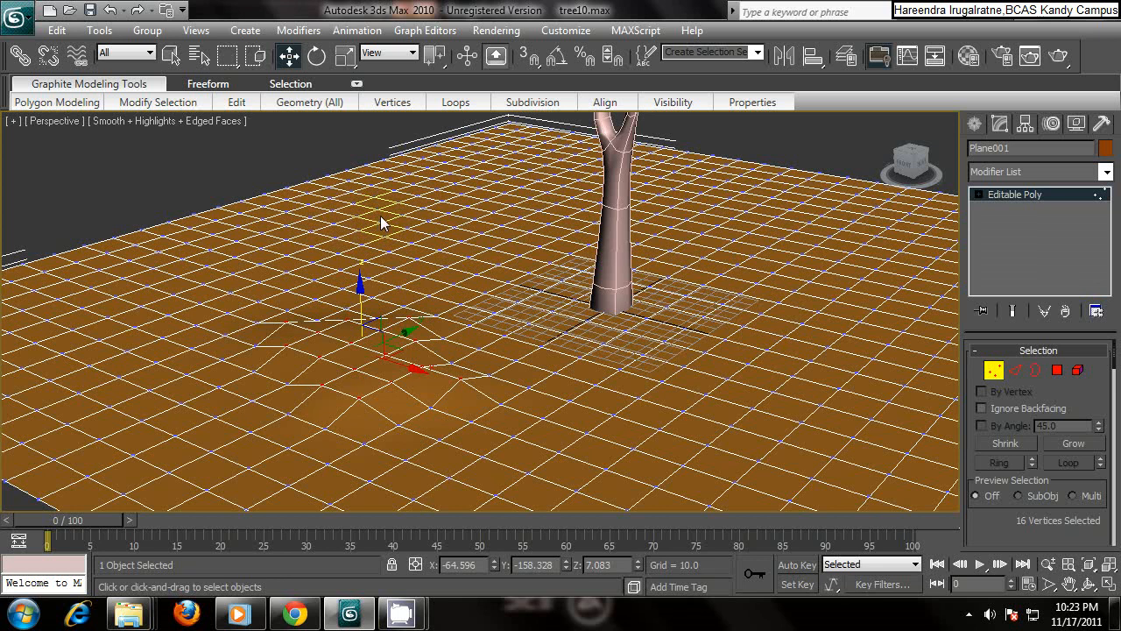
left_click_drag(503, 278, 503, 278)
left_click_drag(439, 189, 439, 167)
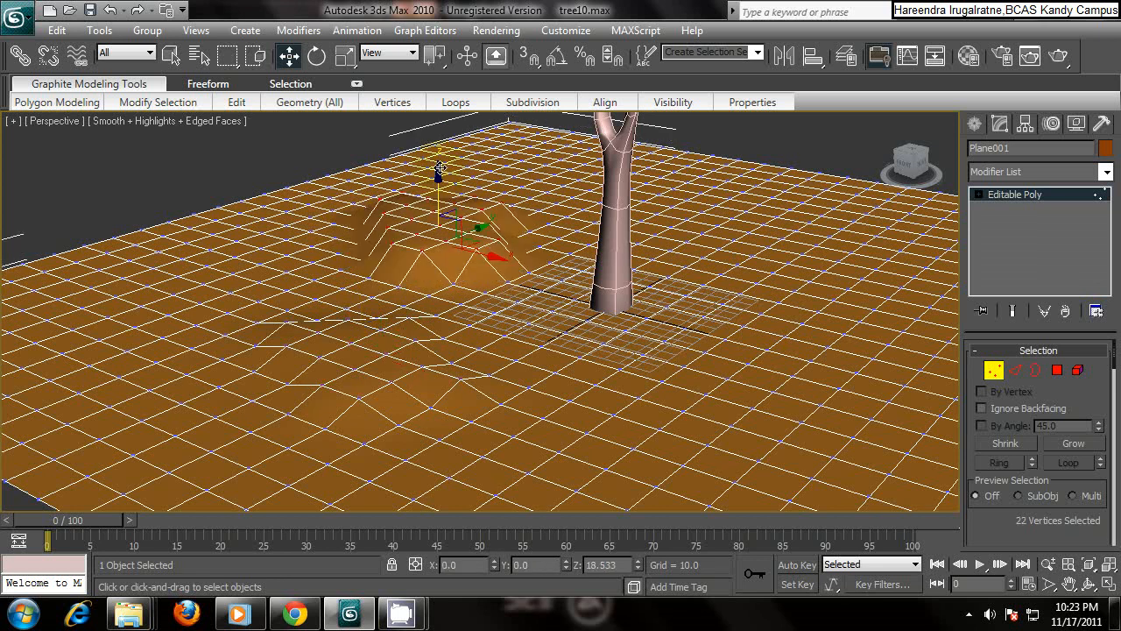
- Raise three more patches of vertices into mounds, one beside the trunk and two farther out on the ground
middle_click_drag(454, 217, 399, 259, "alt")
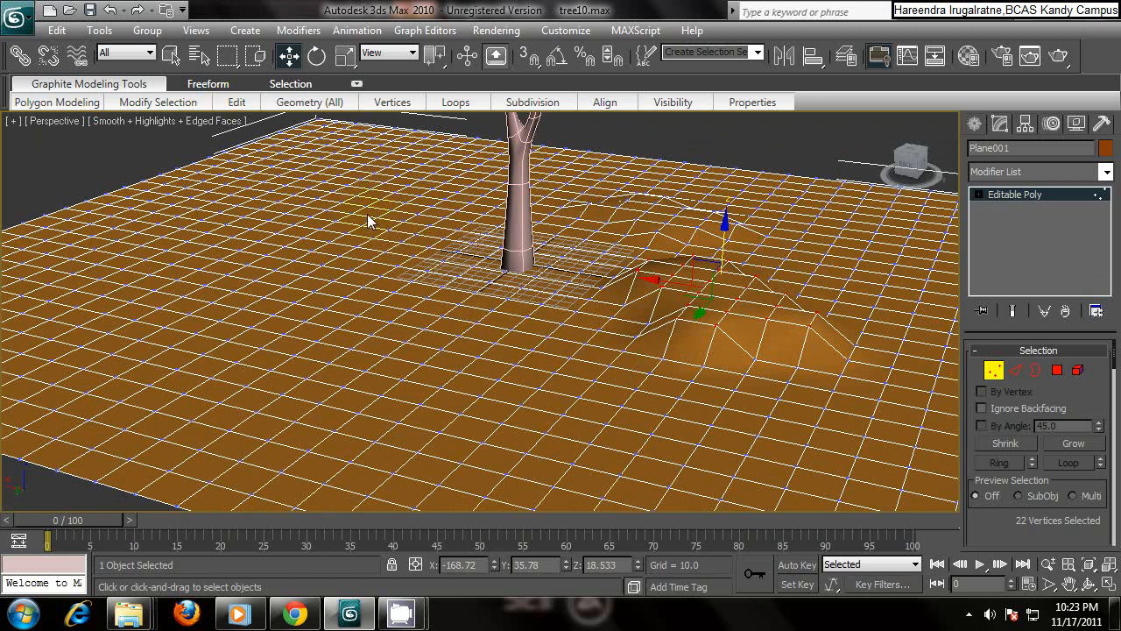
left_click_drag(457, 272, 457, 273)
left_click_drag(409, 185, 410, 177)
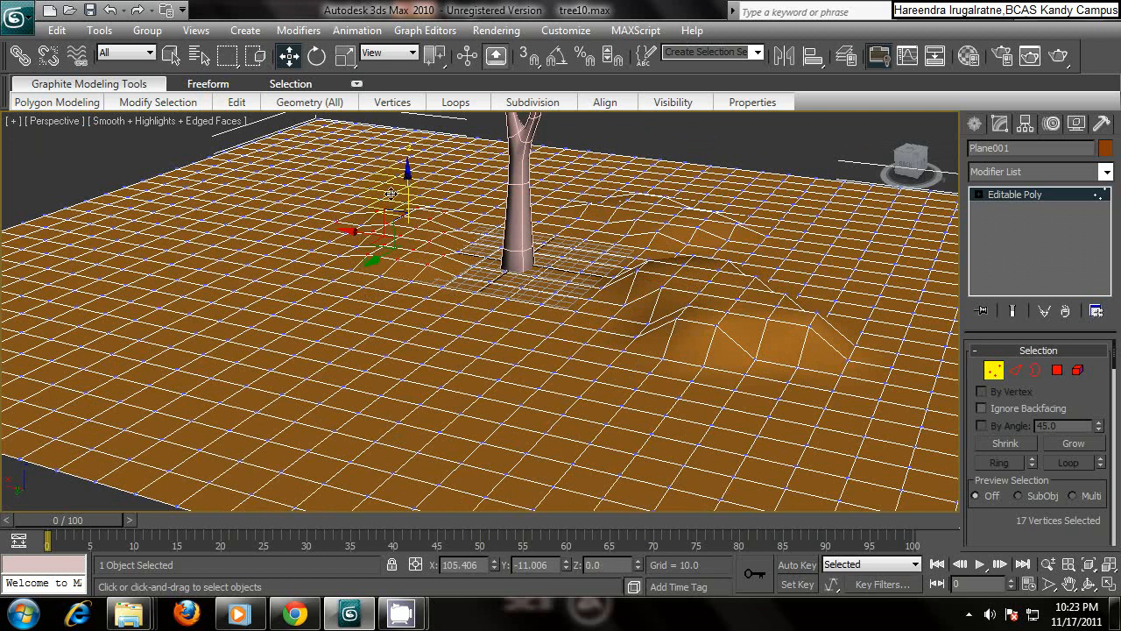
middle_click_drag(391, 216, 377, 217, "alt")
left_click_drag(268, 137, 368, 183)
left_click_drag(317, 121, 319, 99)
left_click_drag(478, 205, 483, 200)
left_click_drag(433, 117, 430, 105)
- Raise two further patches of vertices on the still flat part of the ground, the last to a height of about 12 units
middle_click_drag(504, 178, 421, 182, "alt")
middle_click_drag(521, 200, 617, 212)
scroll(420, 208, "down", 3)
scroll(450, 212, "up", 3)
left_click_drag(779, 258, 779, 259)
left_click_drag(673, 169, 678, 161)
left_click(612, 166)
left_click_drag(624, 220, 681, 243)
left_click_drag(659, 166, 659, 164)
- Lower a patch of ground vertices near the tree to a depth of about 56 units to form a pit
middle_click_drag(698, 187, 685, 194, "alt")
middle_click_drag(539, 247, 571, 250, "alt")
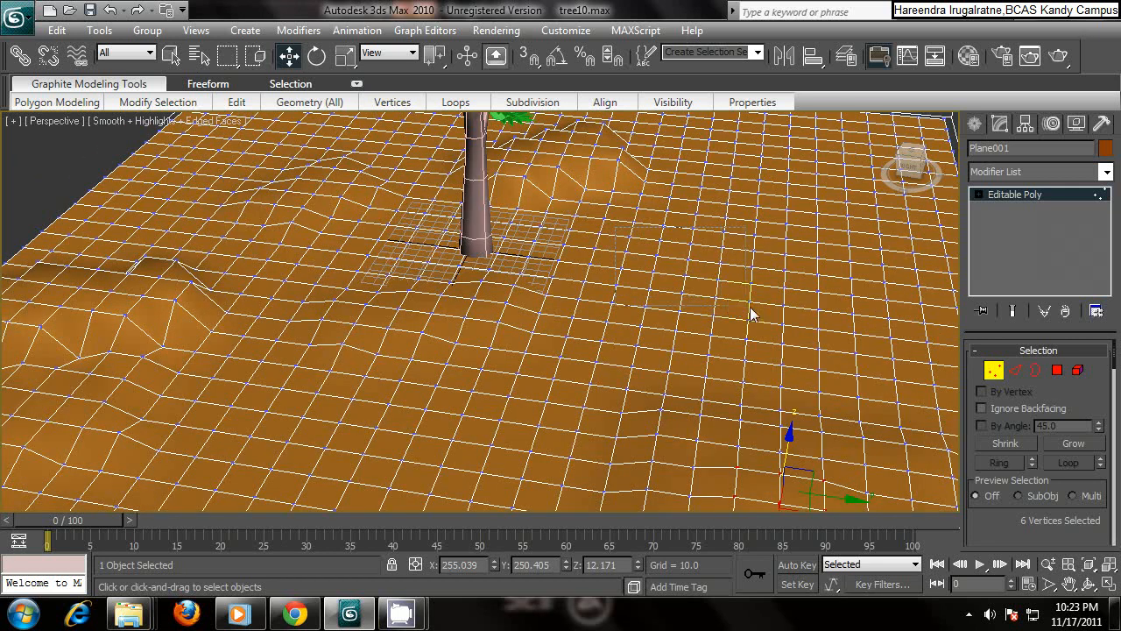
left_click_drag(786, 319, 785, 318)
left_click_drag(708, 201, 705, 270)
mouse_move(706, 268)
middle_mouse_down("alt")
mouse_move(675, 268)
mouse_move(659, 315)
mouse_move(605, 294)
mouse_move(618, 274)
mouse_move(690, 283)
middle_mouse_up("alt")
middle_click_drag(784, 276, 615, 299, "alt")
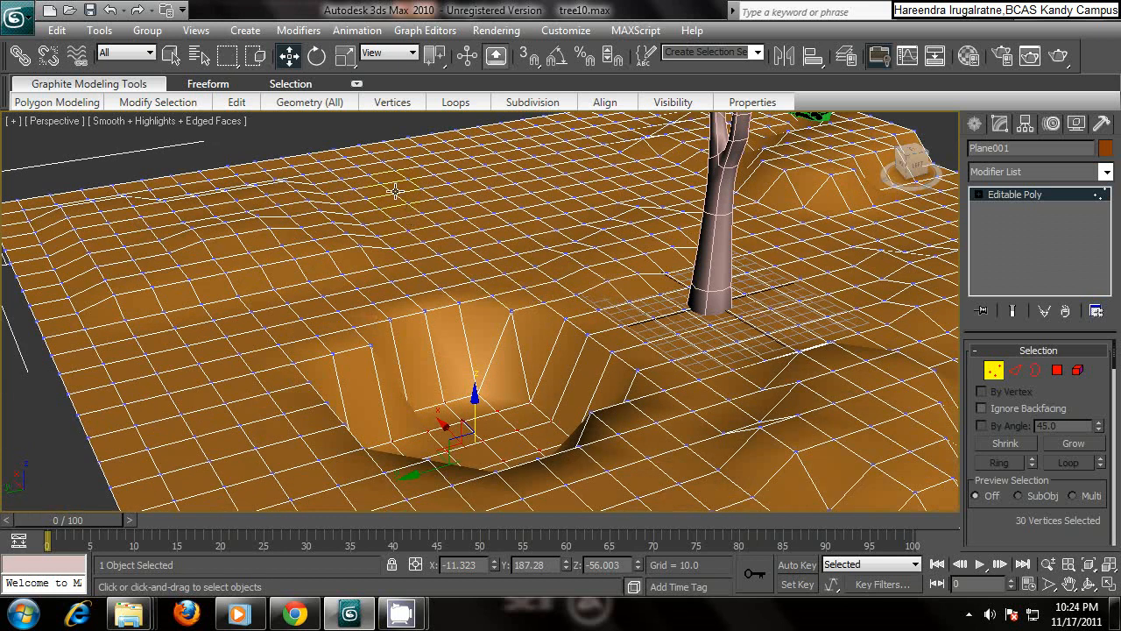
- Raise two more patches of flat ground vertices, one about 5 units and the other about 2.6 units high
left_click_drag(521, 225, 521, 228)
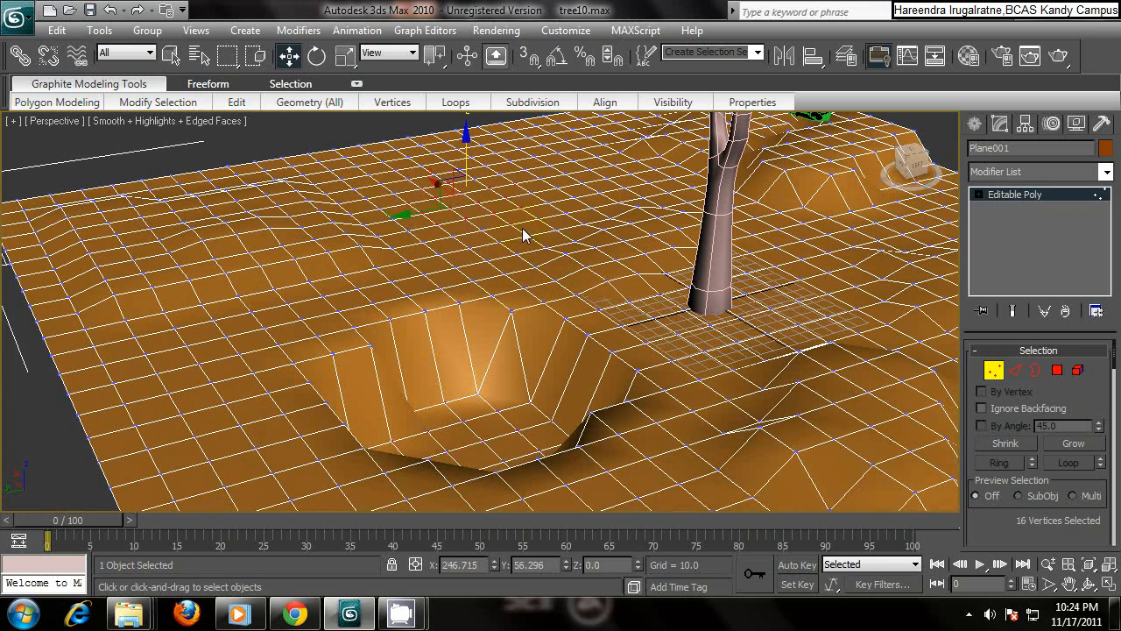
left_click_drag(467, 134, 467, 125)
middle_click_drag(580, 260, 547, 278, "alt")
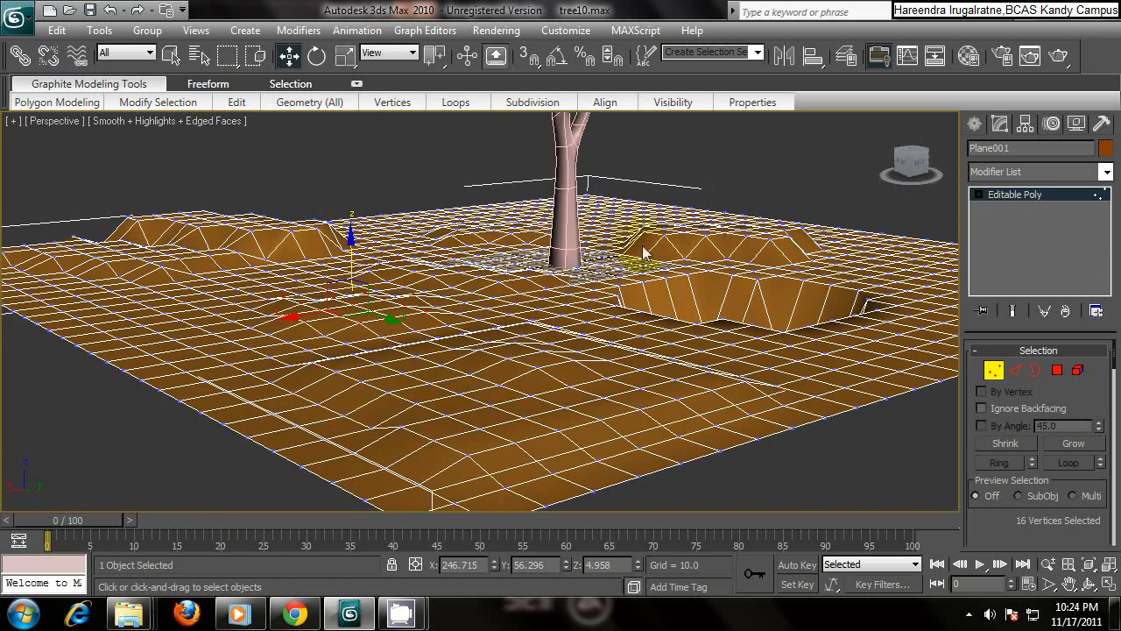
middle_click_drag(550, 385, 475, 387, "alt")
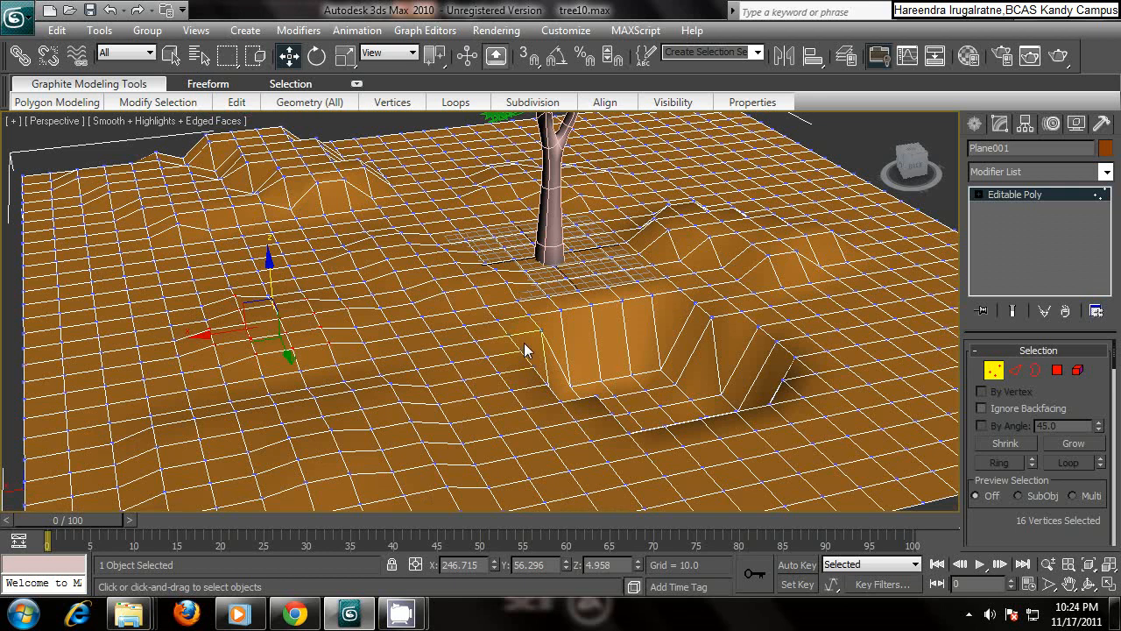
middle_click_drag(524, 342, 617, 329, "alt")
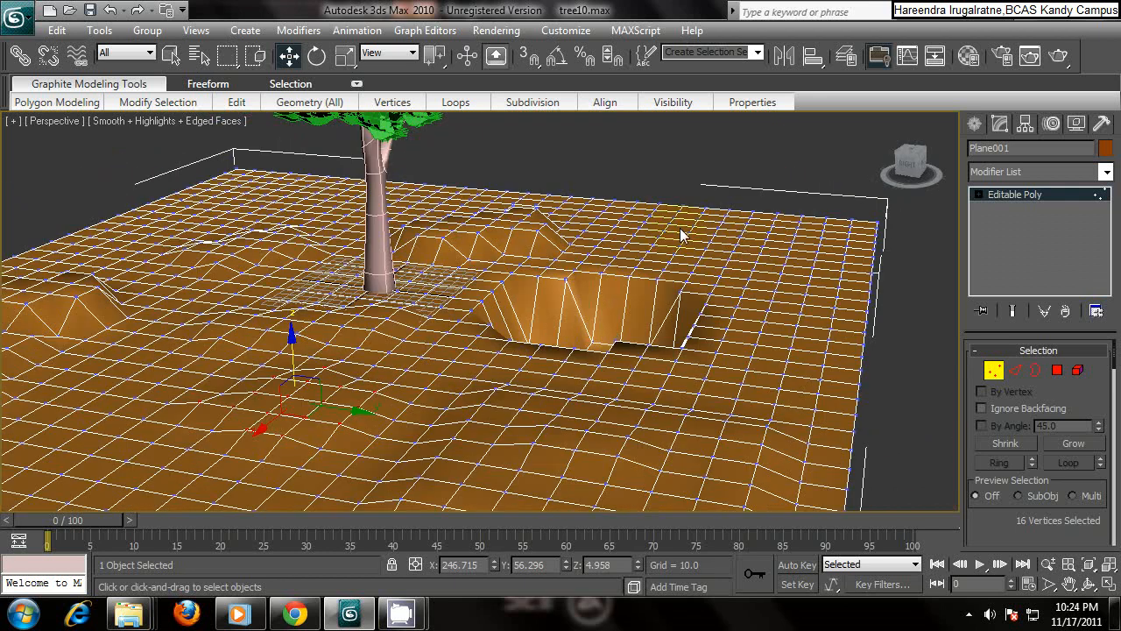
left_click_drag(681, 225, 780, 265)
left_click_drag(732, 188, 732, 184)
- Raise a patch of vertices near the far corner of the ground about 4.6 units, and leave vertex editing
middle_click_drag(643, 213, 561, 203, "alt")
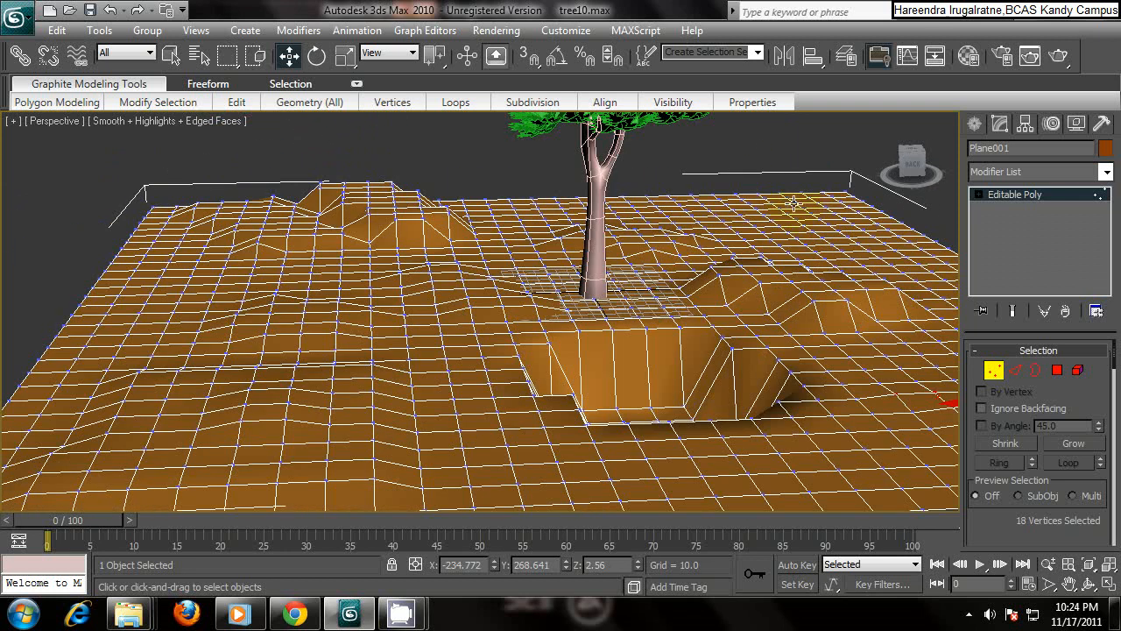
left_click_drag(810, 208, 868, 236)
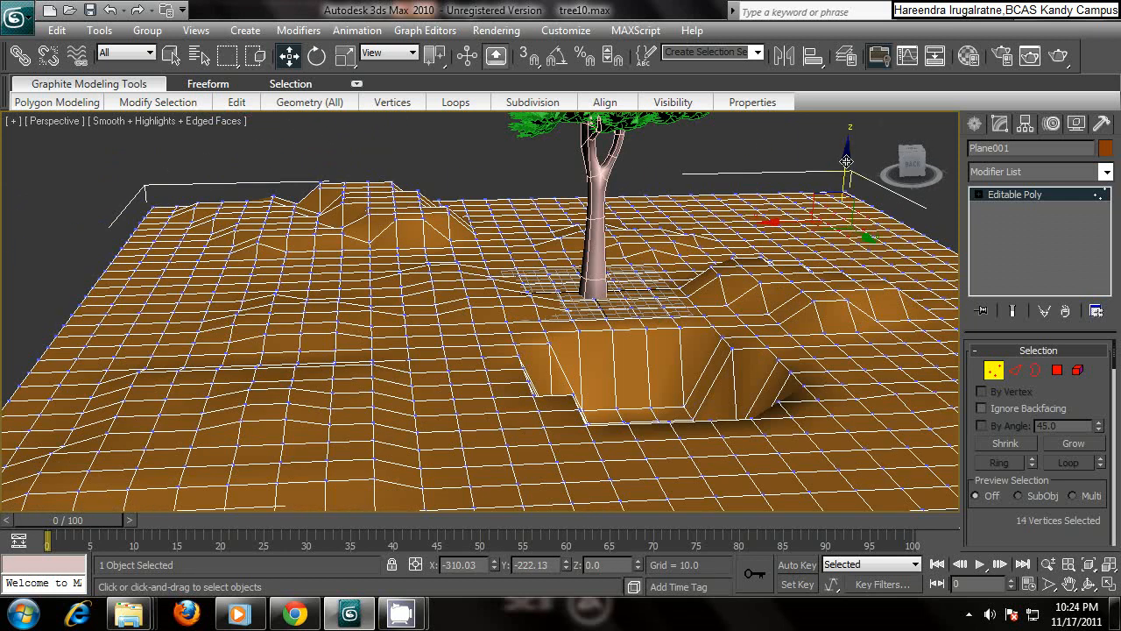
scroll(731, 237, "up", 5)
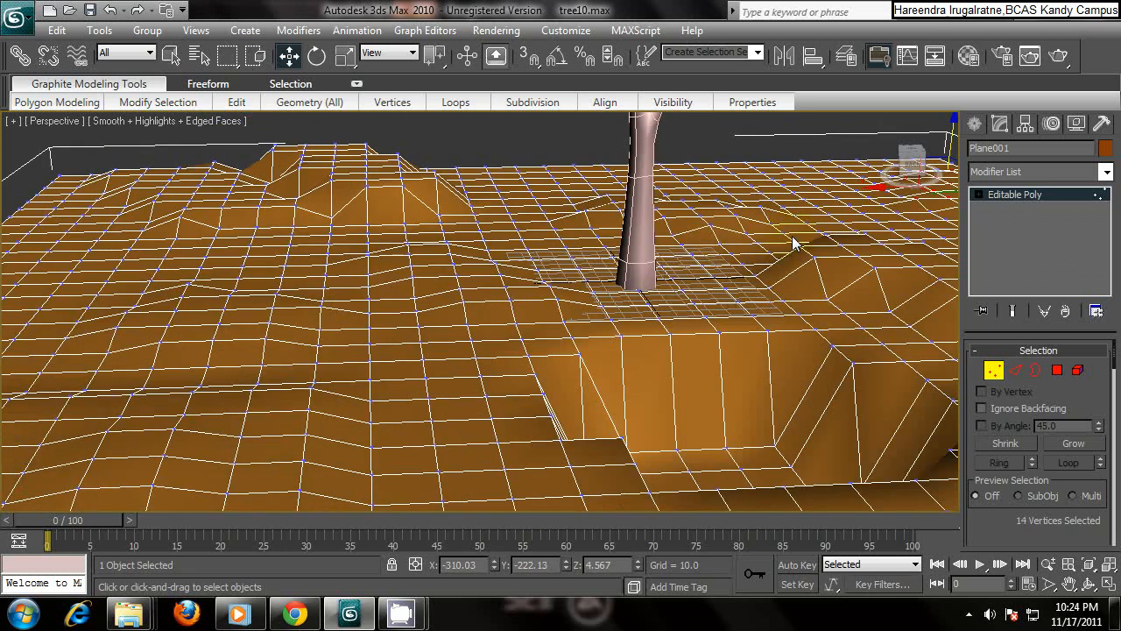
scroll(696, 245, "down", 3)
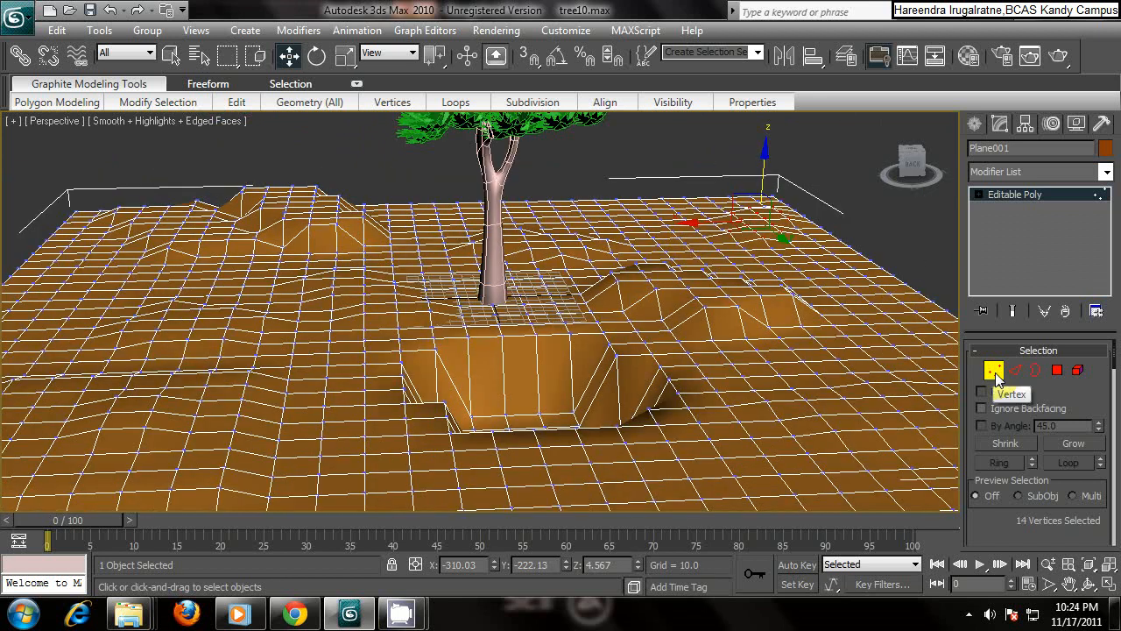
left_click(993, 372)
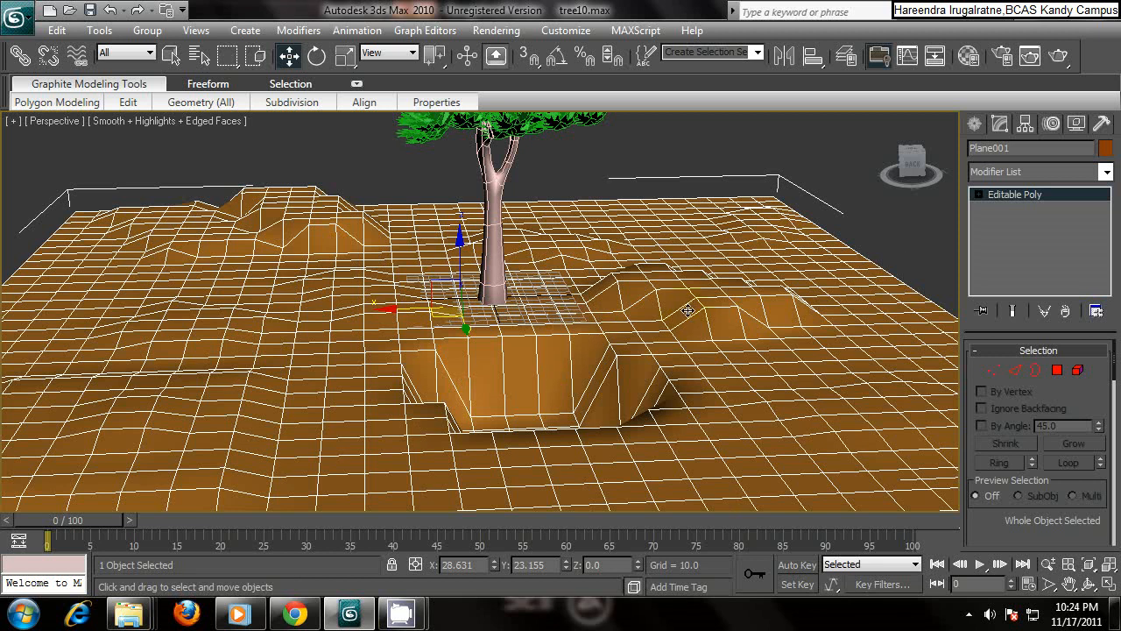
- Apply a MeshSmooth modifier to the whole ground plane to round off its mounds and pit
left_click(714, 134)
left_click(703, 265)
left_click(1106, 173)
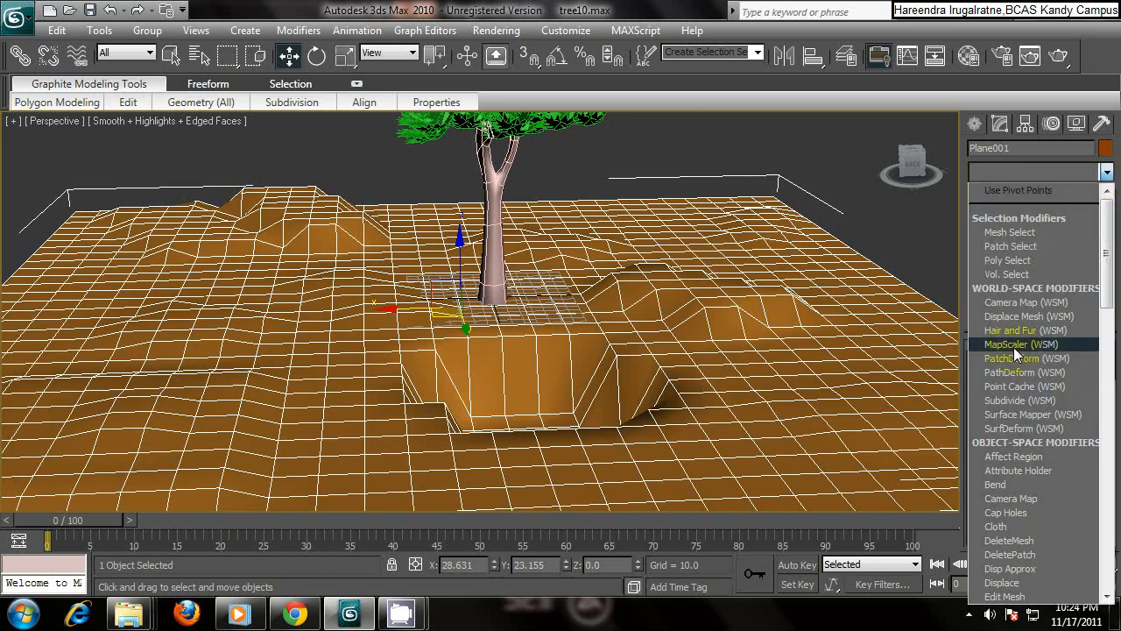
scroll(1007, 355, "down", 2)
scroll(999, 362, "down", 10)
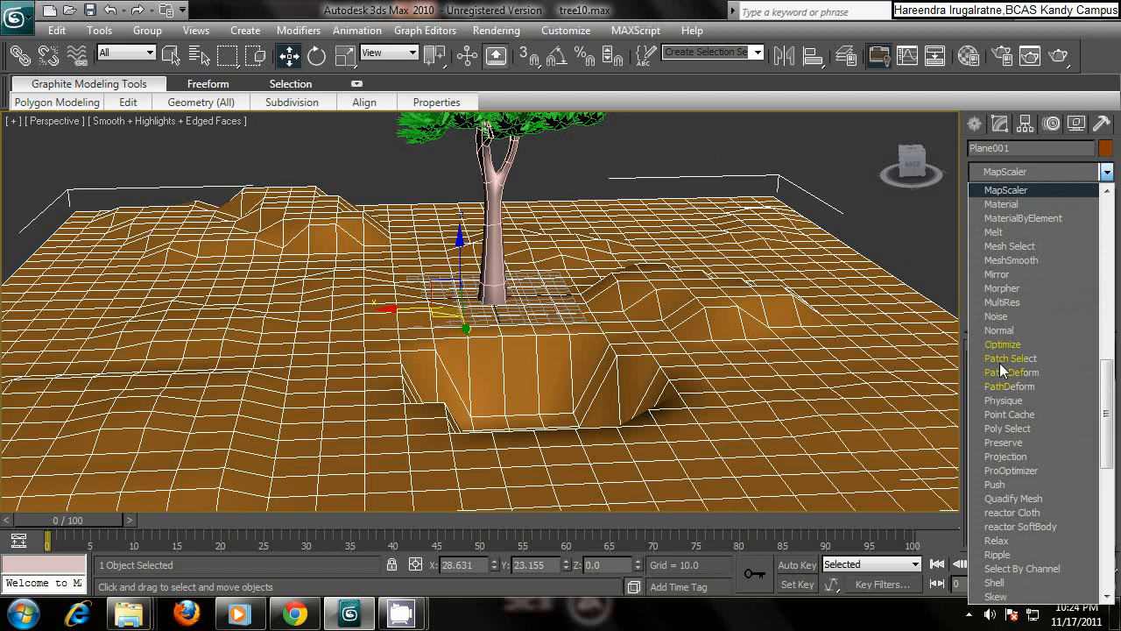
left_click(1015, 261)
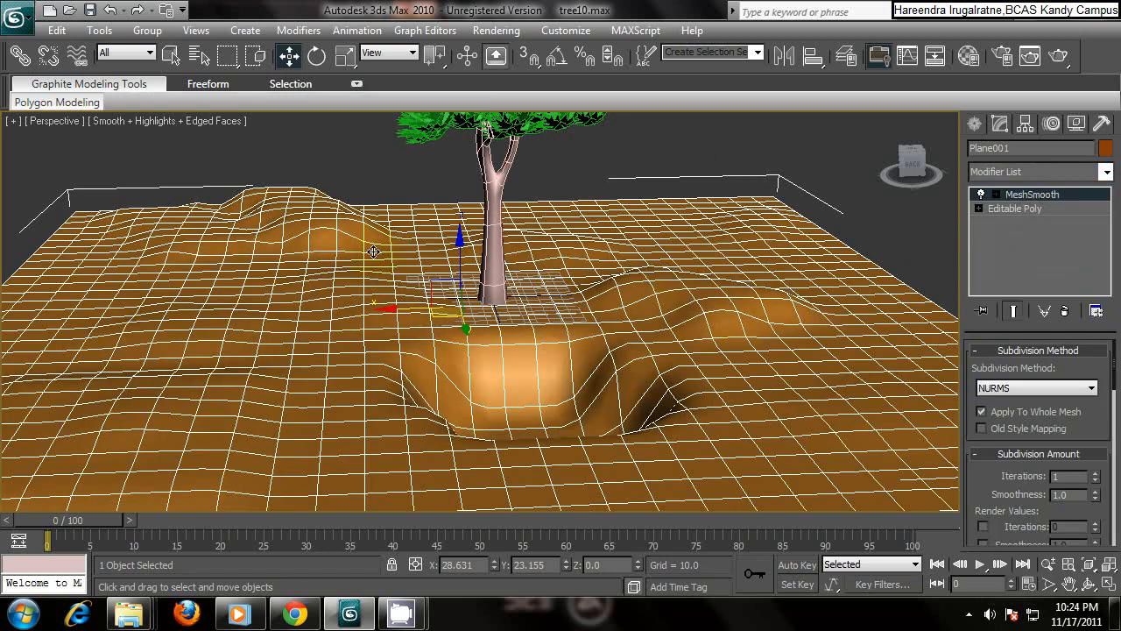
middle_click_drag(642, 304, 552, 328, "alt")
scroll(474, 340, "down", 4)
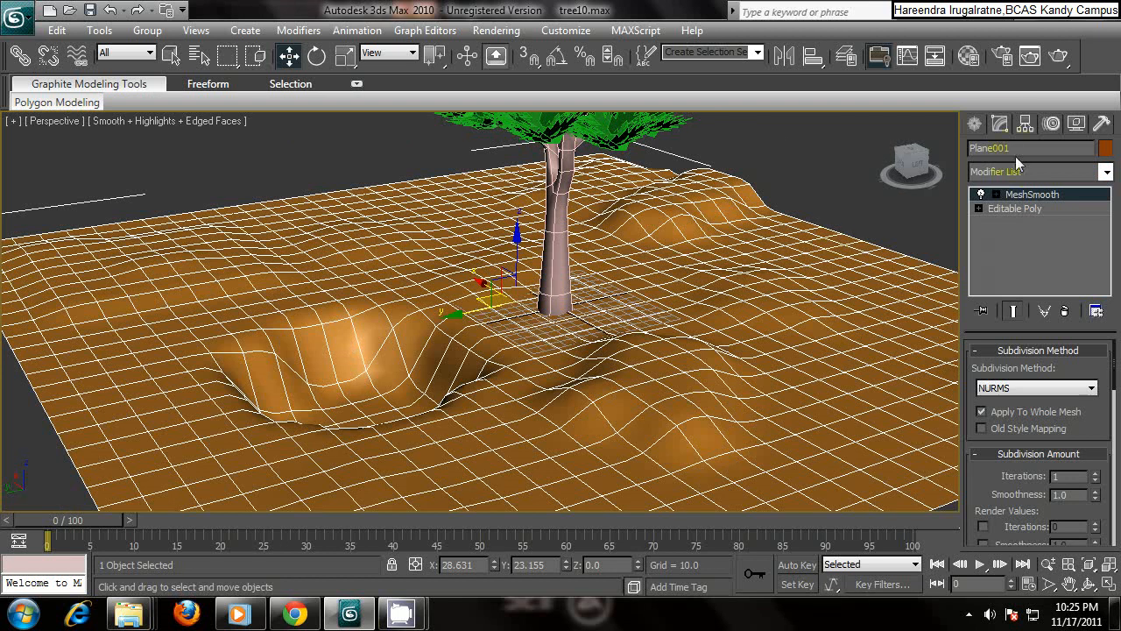
- Create a new plane of about 308 by 333 units covering the pit and the ground around it
left_click(974, 123)
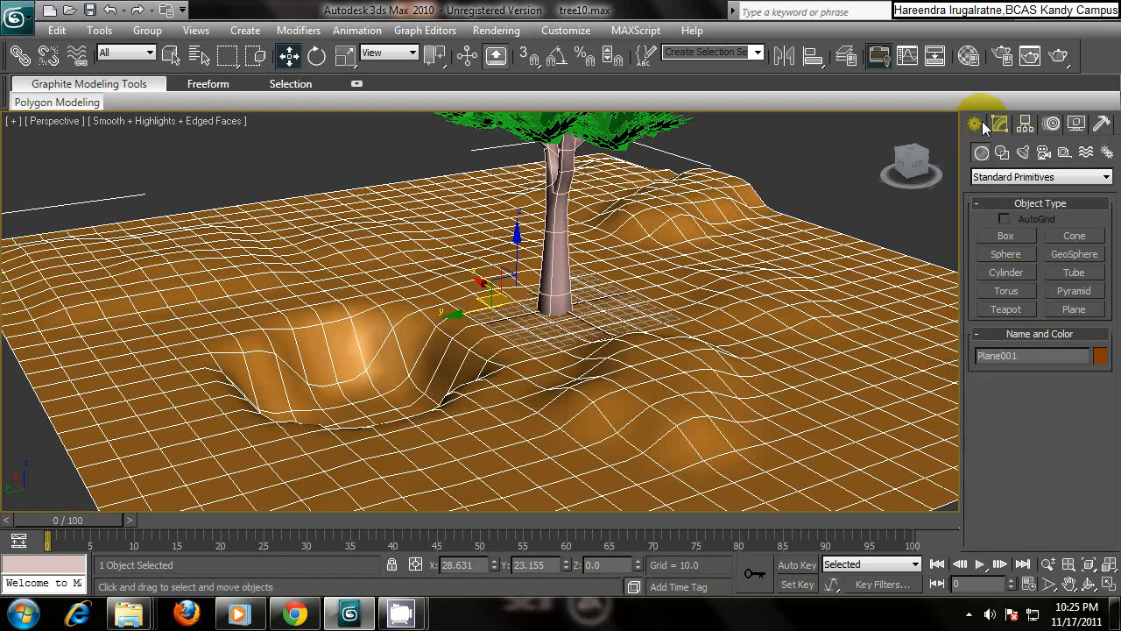
left_click(1074, 309)
left_click_drag(97, 320, 654, 383)
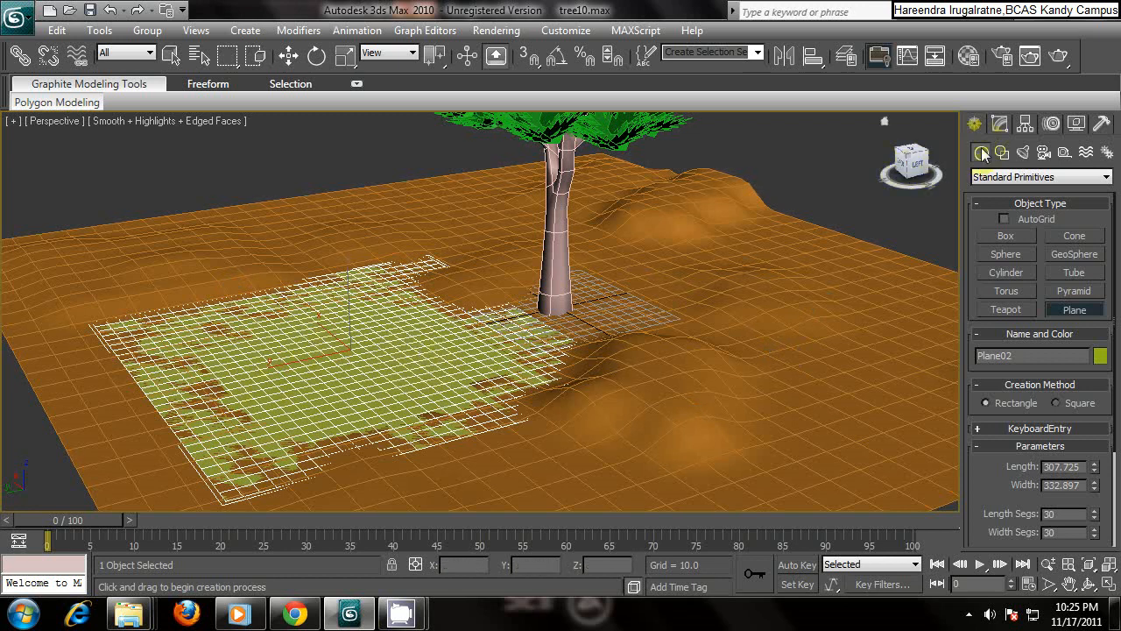
- Set the new plane's length and width segments to 15 and lower it into the pit to about Z -13.7
left_click(1000, 124)
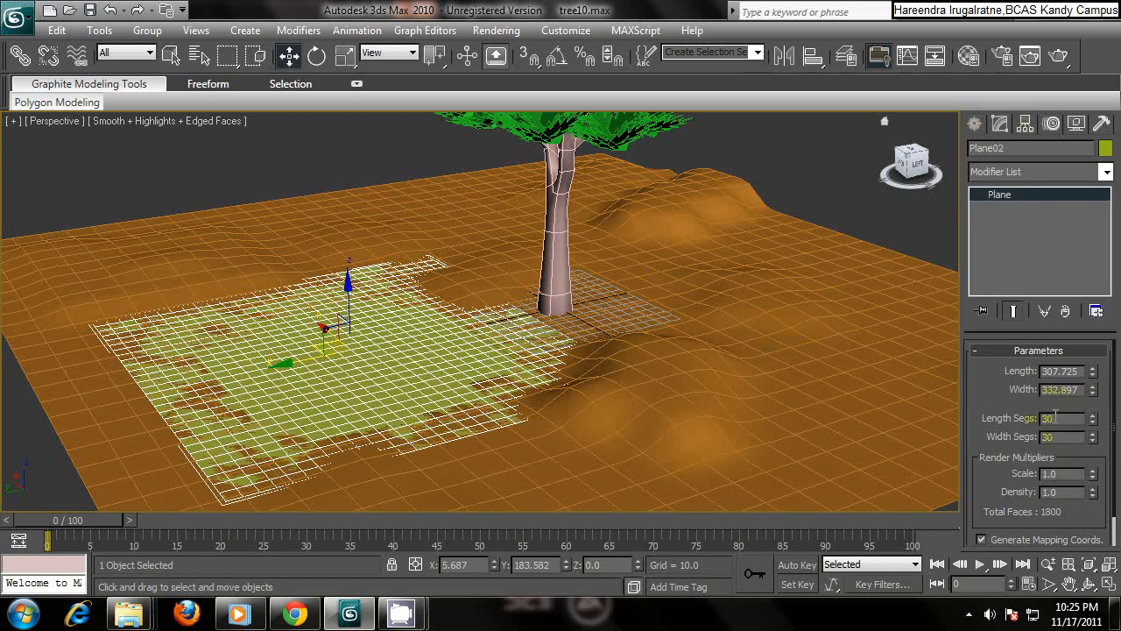
type("15")
key("Tab")
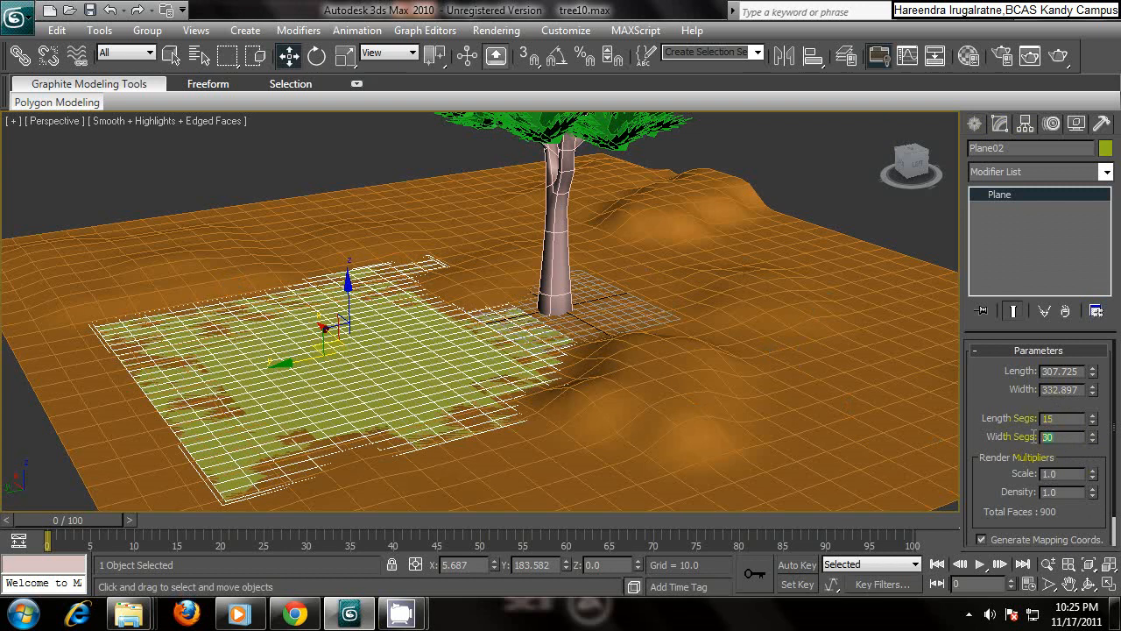
type("15")
key("Return")
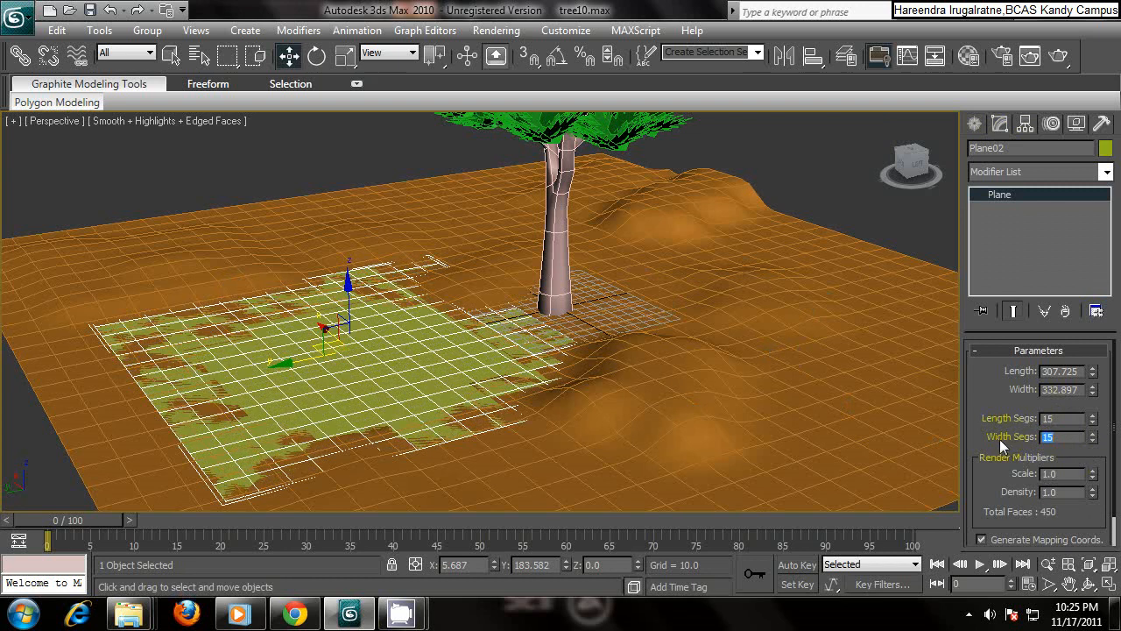
left_click_drag(349, 286, 349, 305)
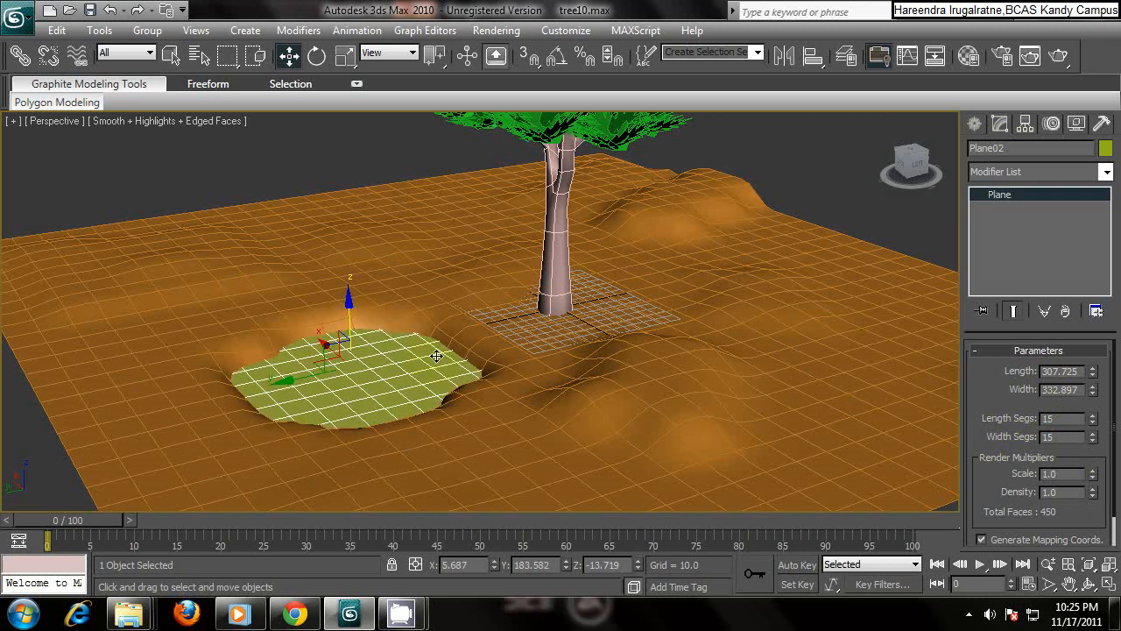
- Examine how the lowered plane fills the pit from above, from below and close up
middle_click_drag(451, 355, 428, 387, "alt")
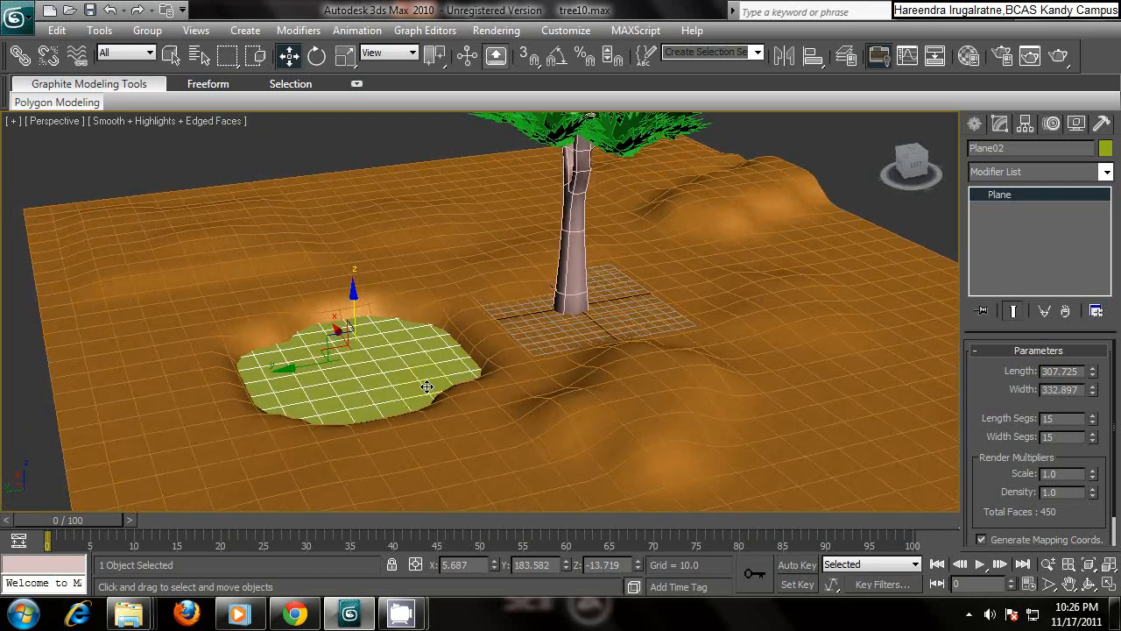
scroll(425, 385, "up", 4)
scroll(419, 386, "down", 6)
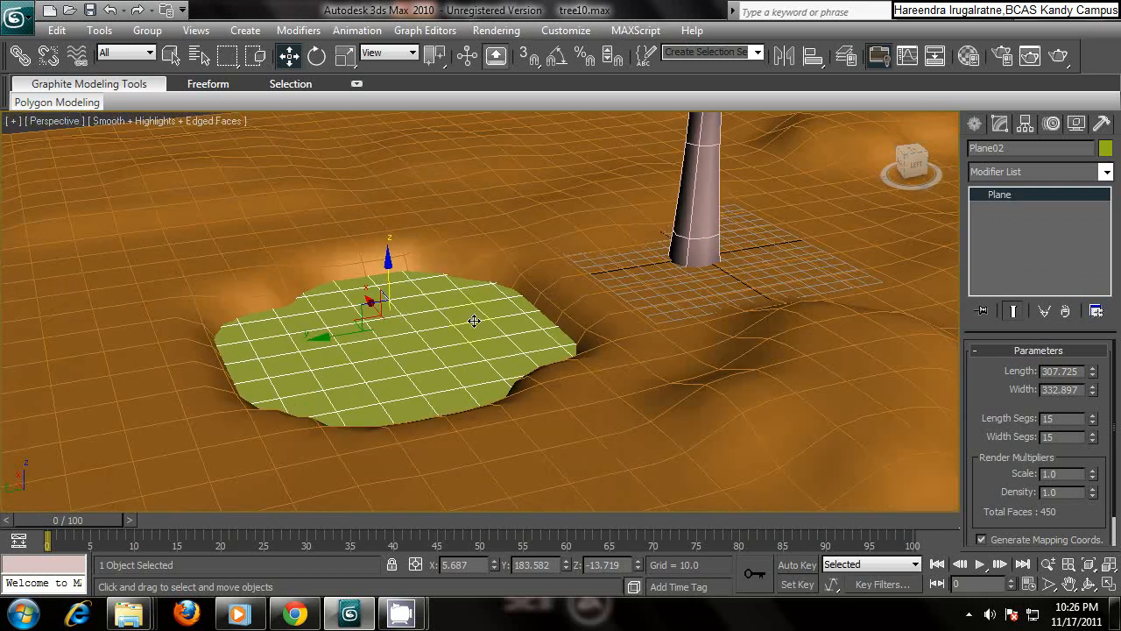
scroll(445, 326, "down", 4)
middle_click_drag(445, 320, 529, 296, "alt")
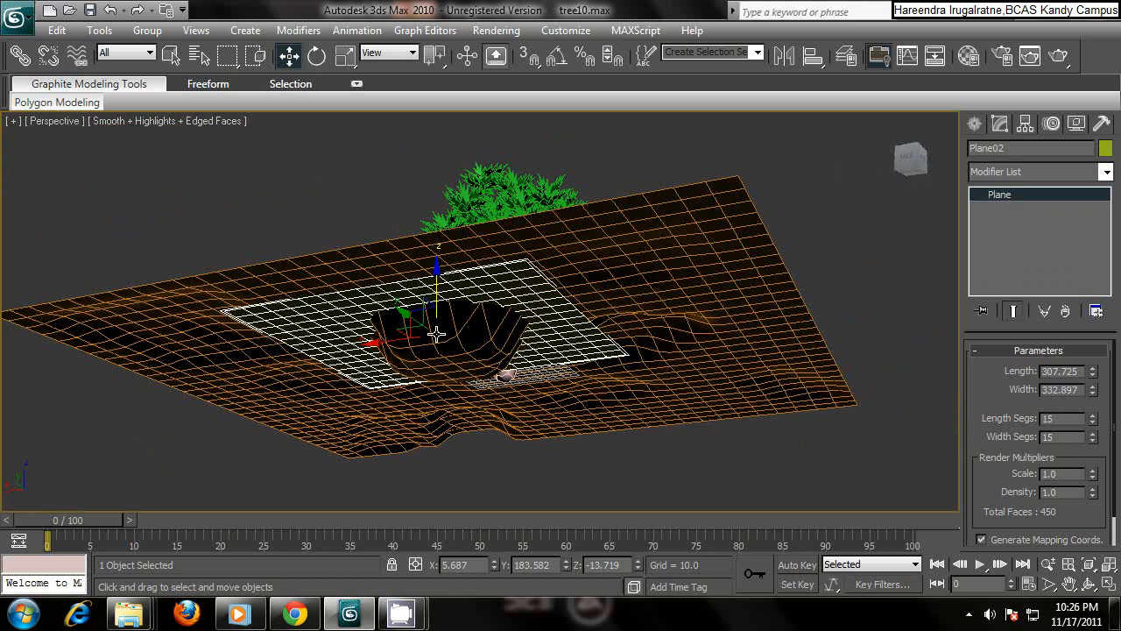
middle_click_drag(519, 329, 501, 405, "alt")
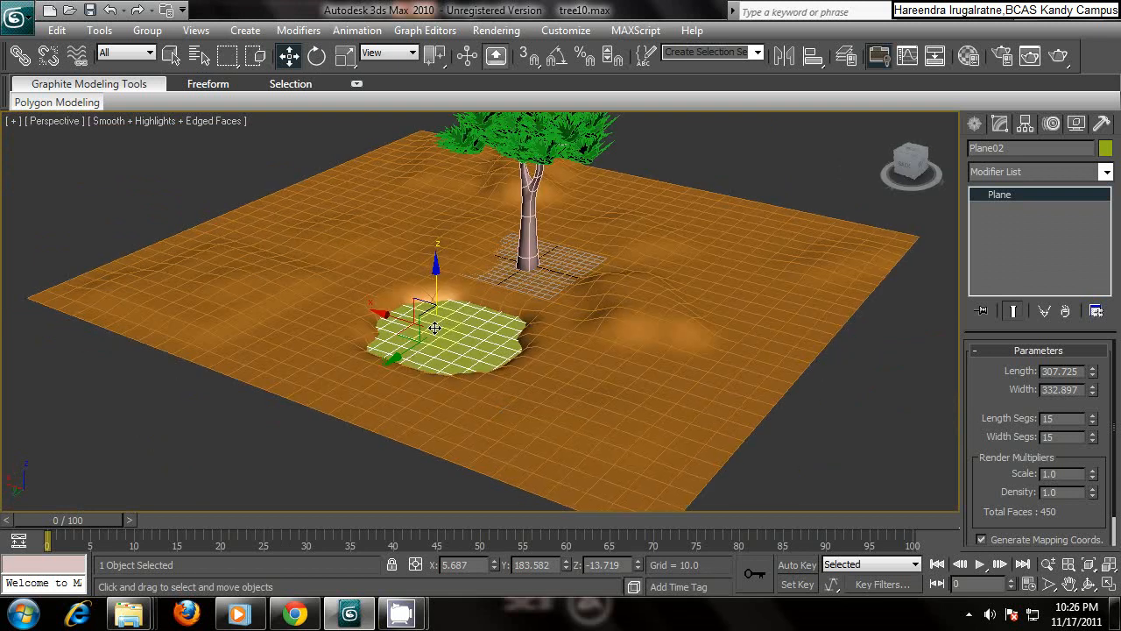
scroll(439, 331, "up", 5)
mouse_move(446, 333)
middle_mouse_down("alt")
mouse_move(671, 290)
mouse_move(520, 325)
mouse_move(448, 319)
mouse_move(463, 331)
mouse_move(450, 336)
middle_mouse_up("alt")
mouse_move(405, 370)
middle_mouse_down("alt")
mouse_move(453, 371)
mouse_move(418, 362)
mouse_move(416, 342)
mouse_move(388, 381)
mouse_move(418, 360)
middle_mouse_up("alt")
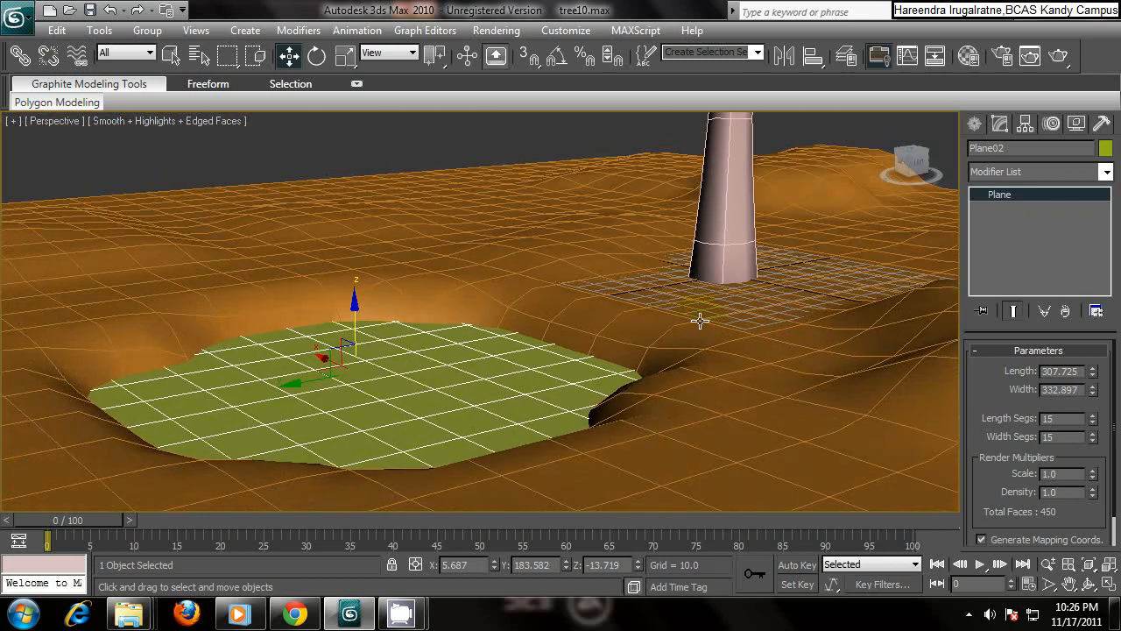
middle_click_drag(488, 347, 544, 356, "alt")
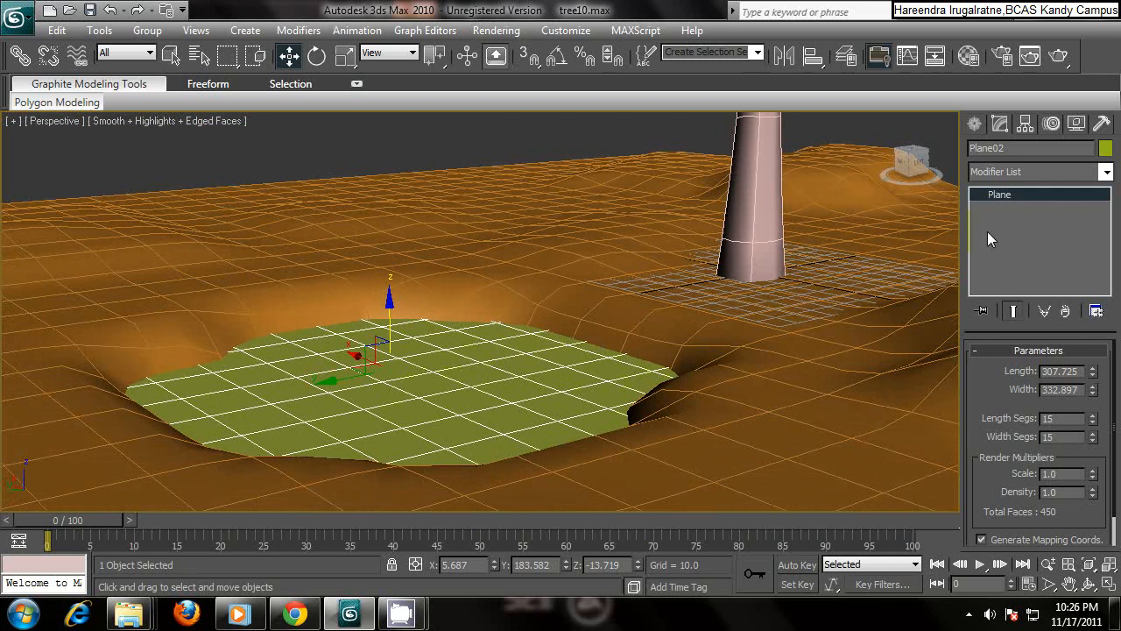
- Apply a Noise modifier to the plane filling the pit
left_click(1106, 172)
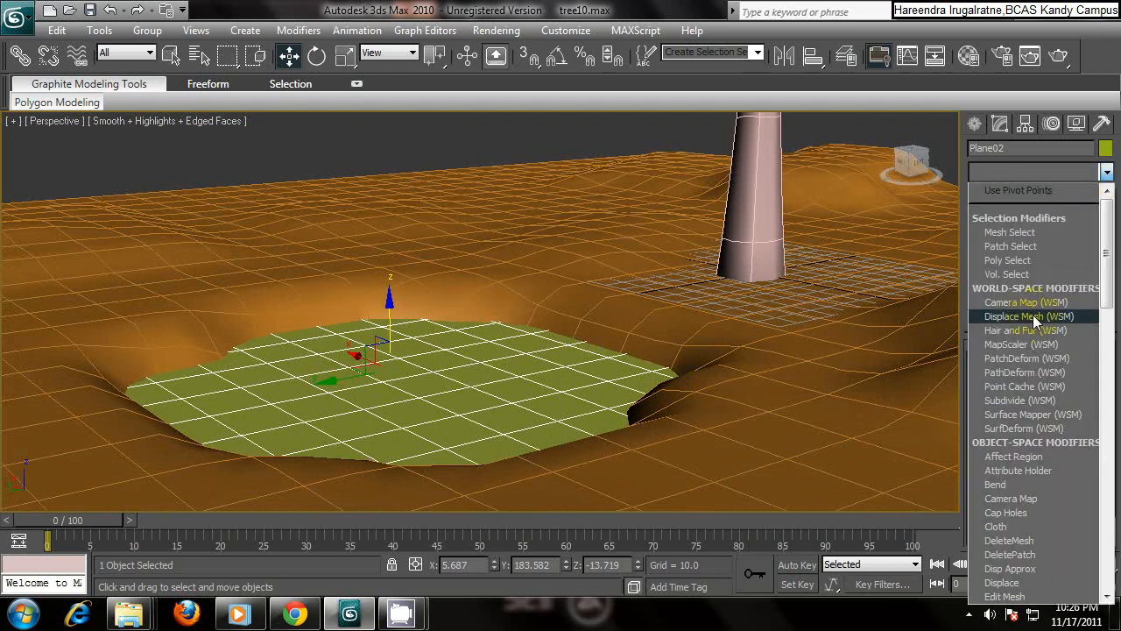
scroll(1032, 314, "down", 4)
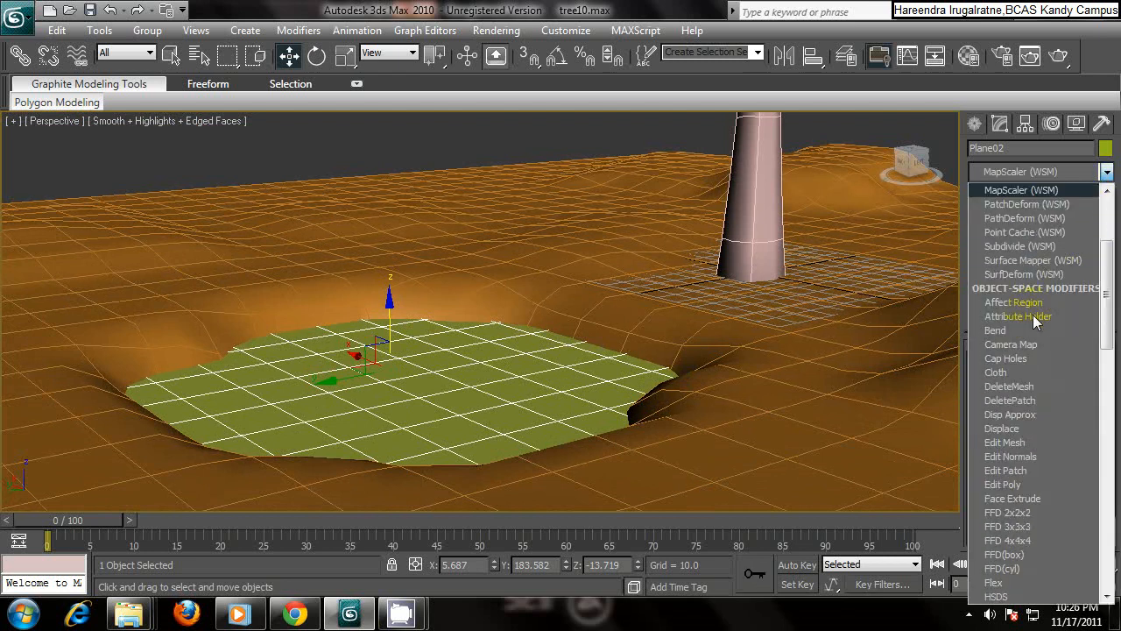
scroll(1032, 315, "down", 14)
left_click(999, 194)
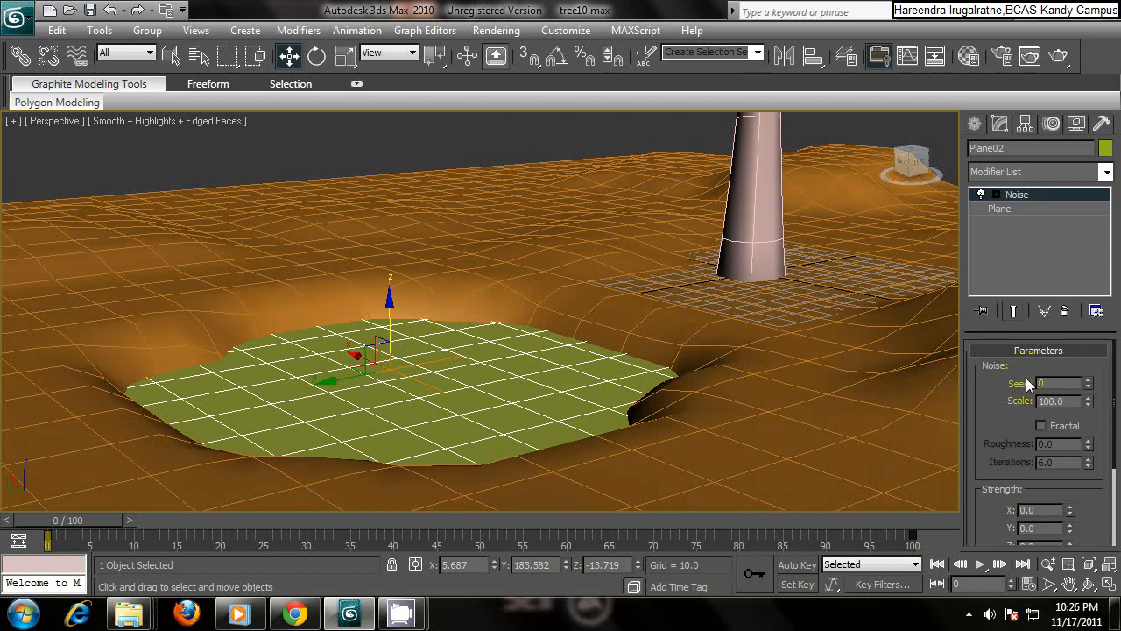
- Set the noise seed to 15, enable Fractal, and set the roughness to 0.3
scroll(1026, 385, "down", 1)
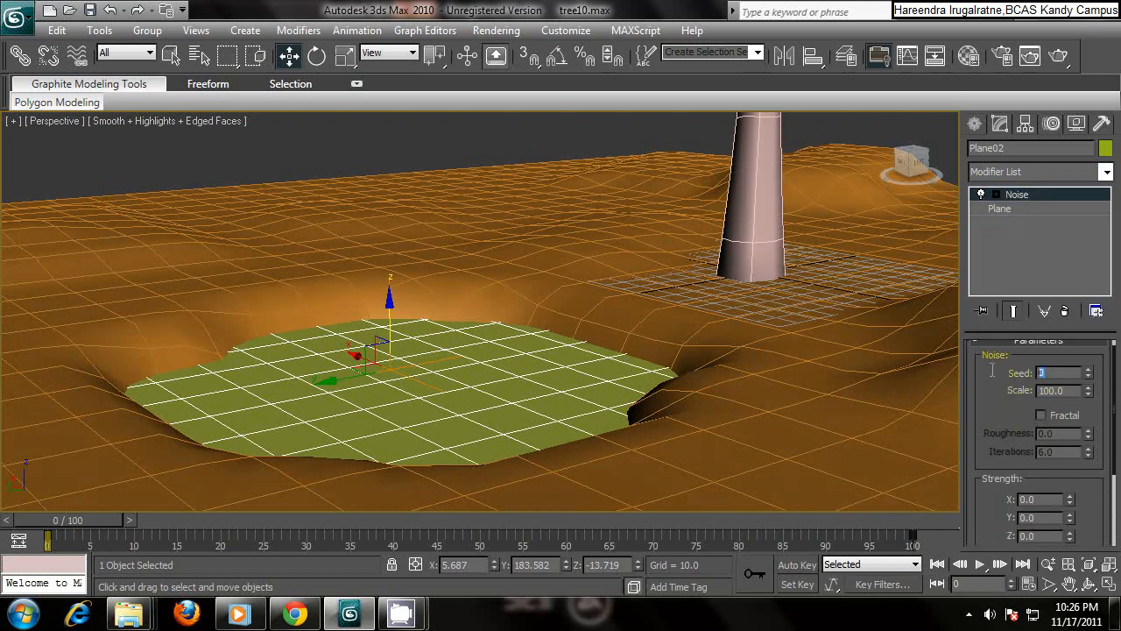
type("15")
left_click(1041, 415)
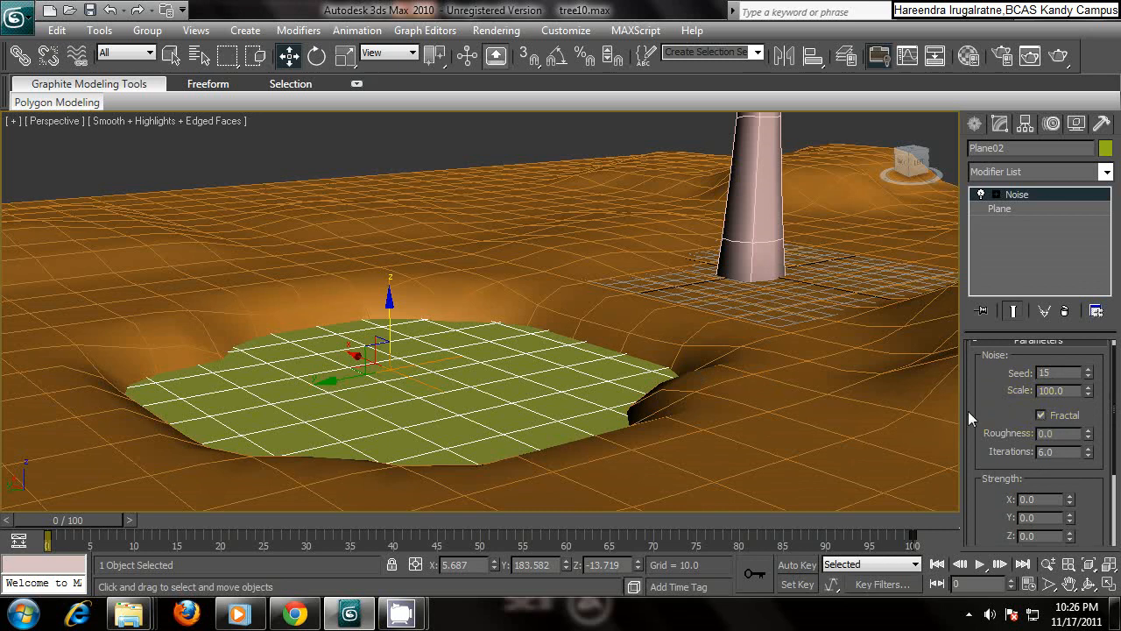
scroll(981, 411, "down", 2)
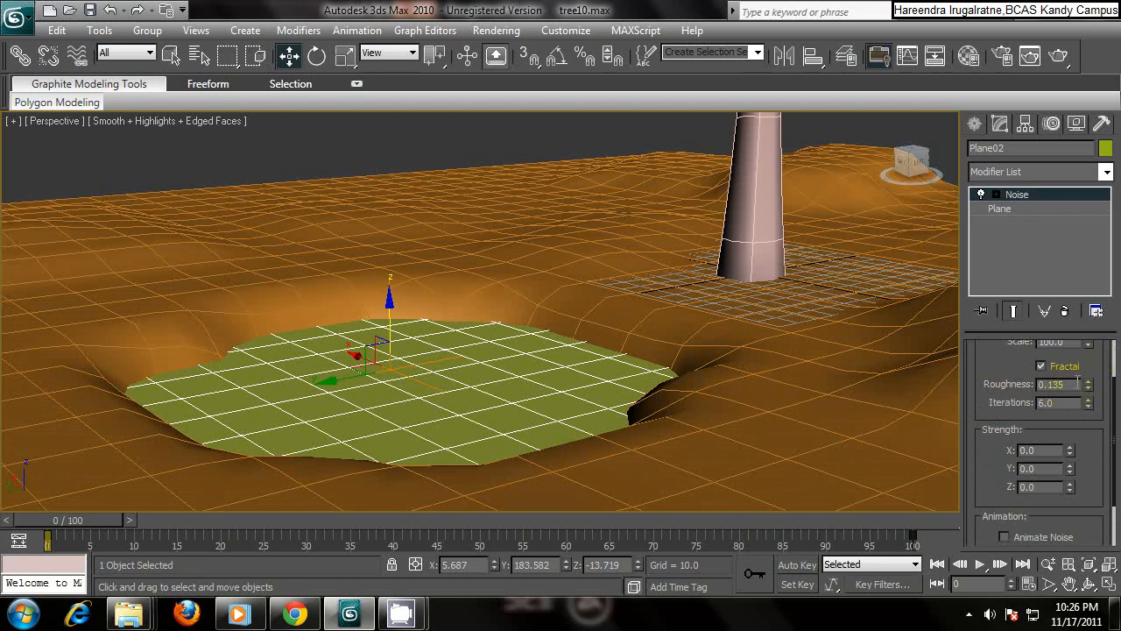
left_click_drag(1087, 386, 1091, 346)
double_click(1062, 383)
type("5")
key("Return")
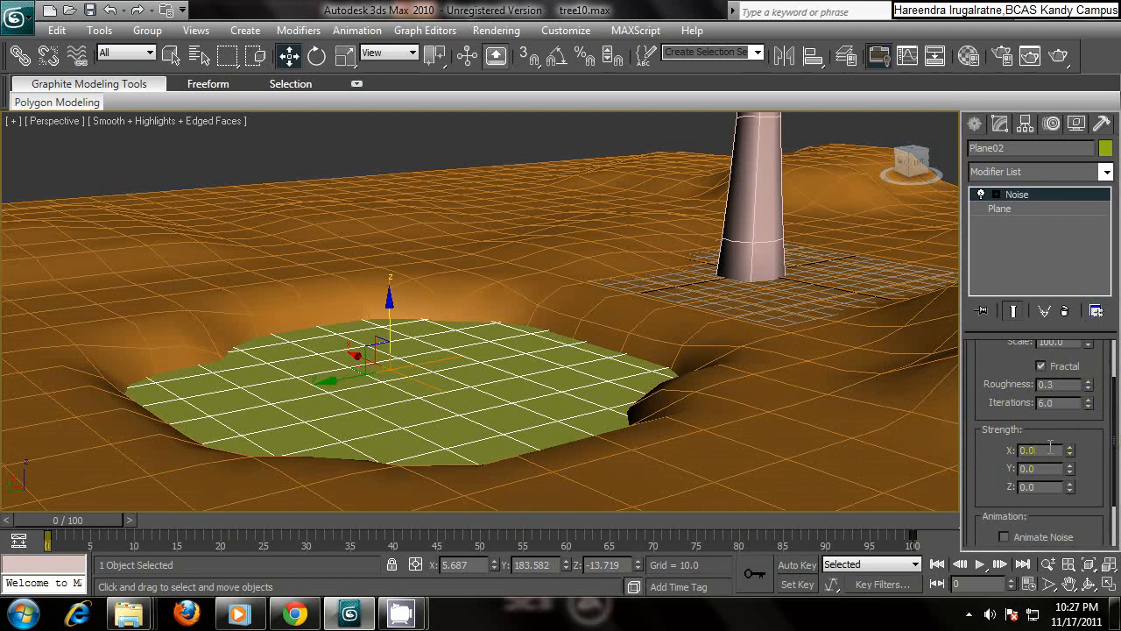
- Set the noise strength to 5 on the X, Y and Z axes
type("5")
key("Return")
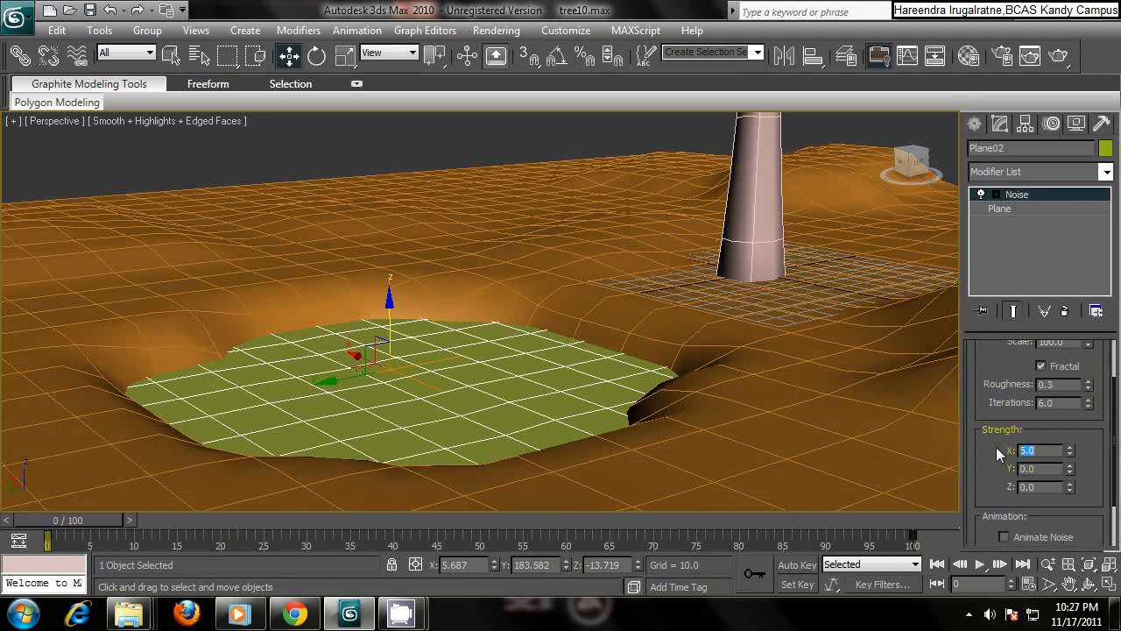
type("5")
key("Return")
key("Tab")
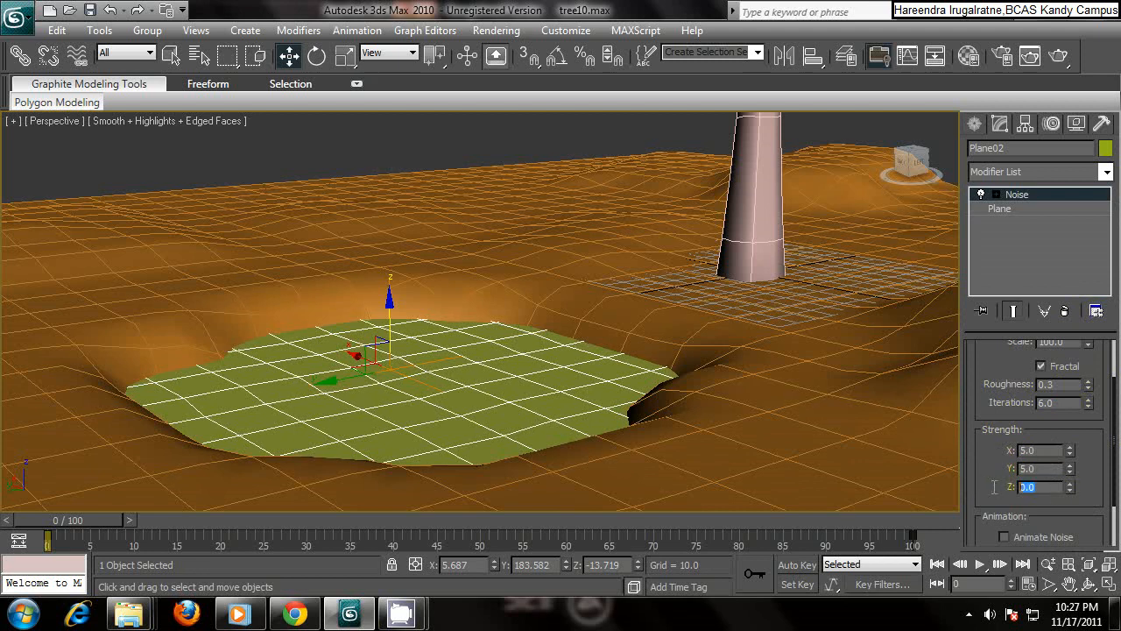
type("5")
key("Return")
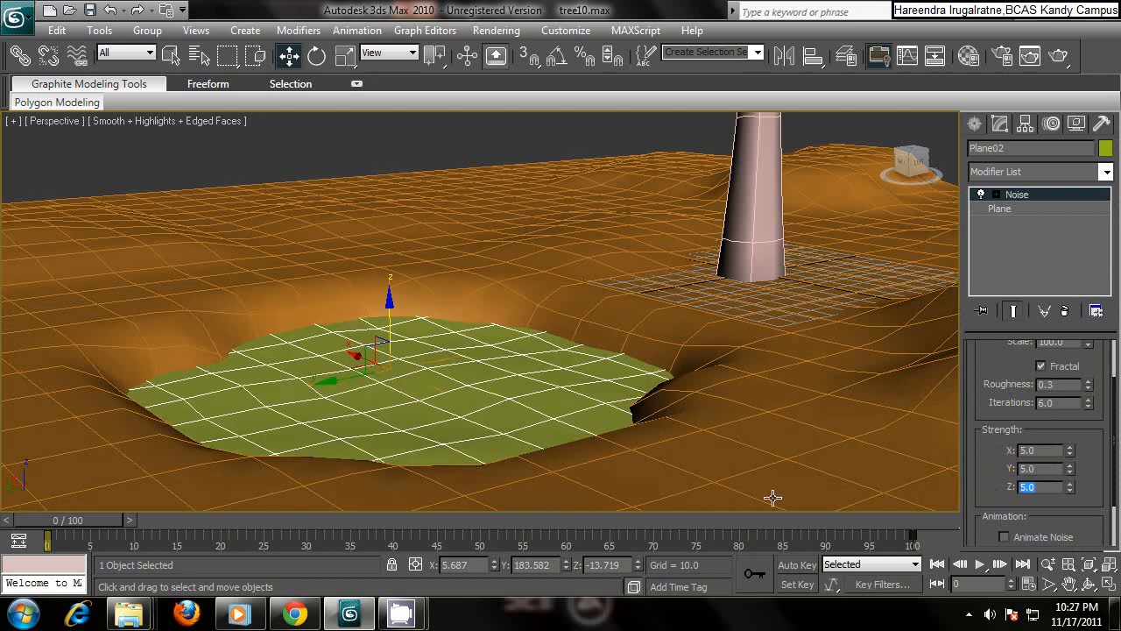
- Try a noise roughness of 1.0 on the pit's plane and set it back to 0.3
scroll(570, 430, "up", 3)
scroll(470, 415, "up", 3)
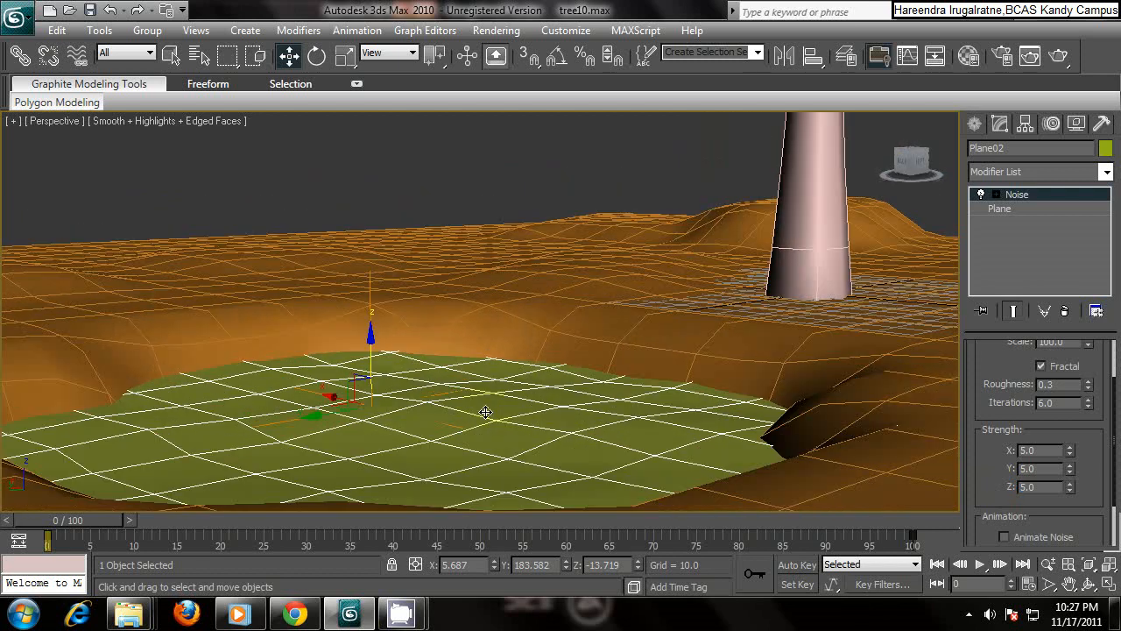
middle_click_drag(492, 417, 525, 396, "alt")
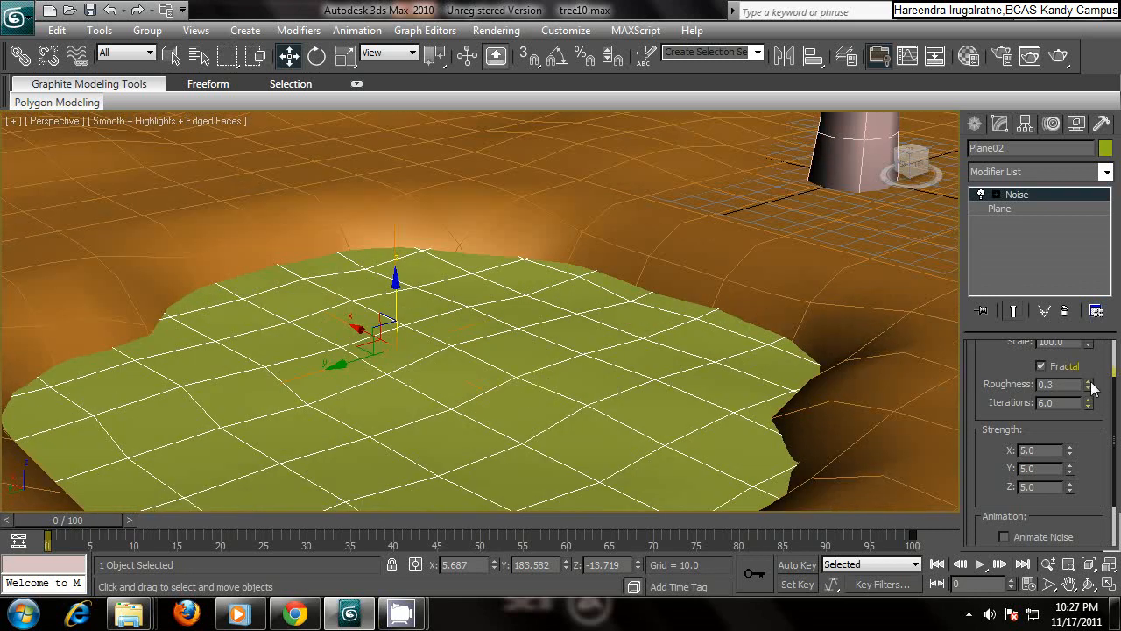
left_click_drag(1091, 369, 1057, 197)
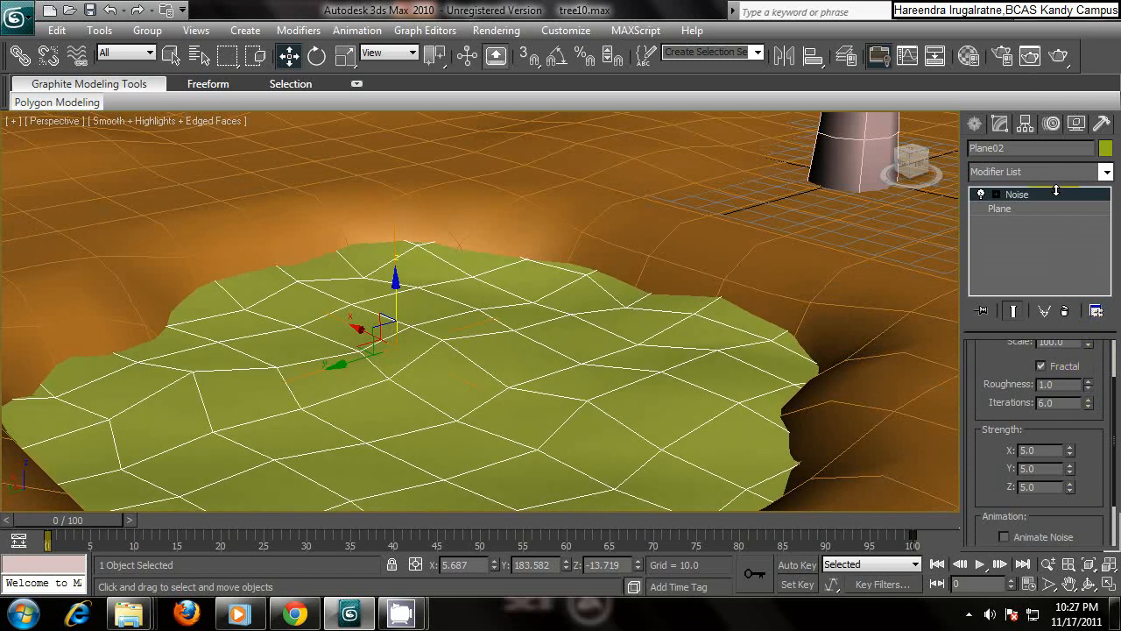
left_click_drag(1058, 239, 1070, 399)
double_click(1055, 384)
type("0.3")
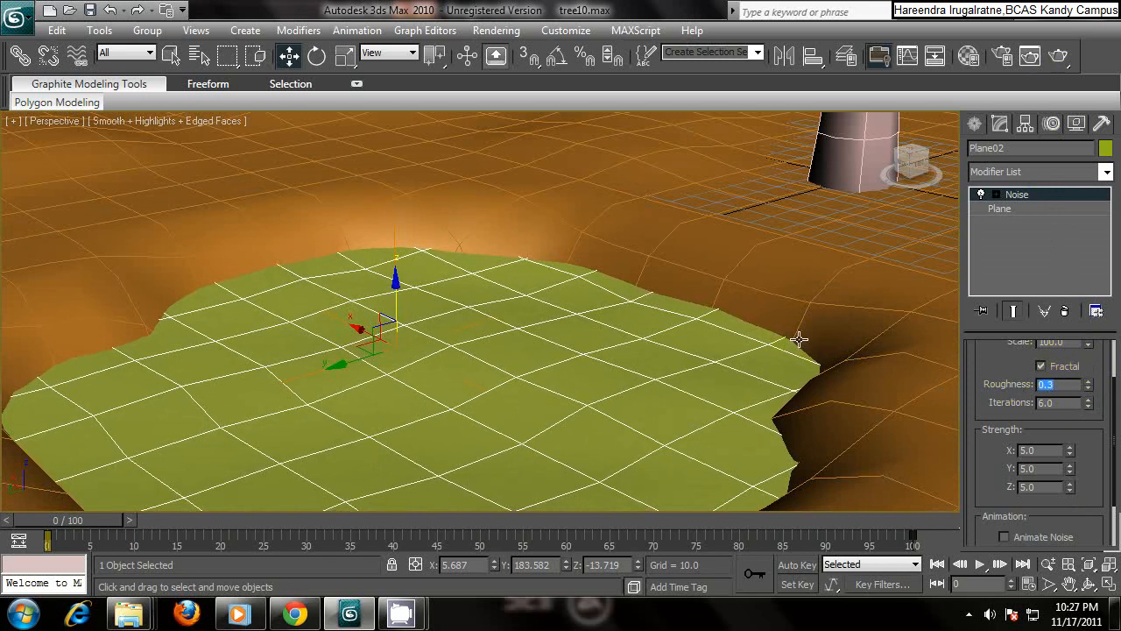
- Set the Noise modifier's fractal iterations to 8 for the plane in the pit
mouse_move(651, 328)
middle_mouse_down("alt")
mouse_move(675, 307)
mouse_move(653, 320)
middle_mouse_up("alt")
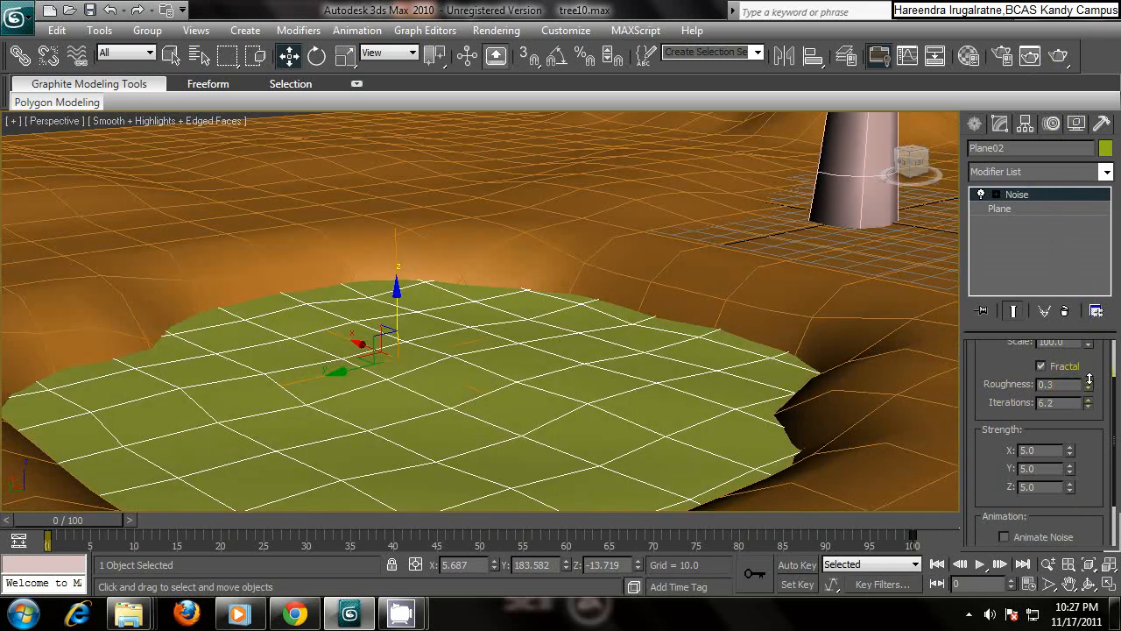
left_click_drag(1086, 268, 1092, 353)
mouse_move(1098, 477)
left_mouse_down()
mouse_move(1098, 375)
mouse_move(1111, 536)
mouse_move(1112, 417)
mouse_move(1093, 295)
mouse_move(1105, 544)
mouse_move(1101, 463)
mouse_move(1072, 356)
mouse_move(1095, 99)
mouse_move(1064, 101)
mouse_move(1099, 471)
left_mouse_up()
left_click_drag(1107, 516, 986, 403)
type("8")
key("Return")
- Examine the rippled plane in the pit and the surrounding terrain from close up, far away and several angles
mouse_move(391, 369)
middle_mouse_down("alt")
mouse_move(438, 342)
mouse_move(390, 332)
mouse_move(410, 376)
middle_mouse_up("alt")
scroll(395, 338, "down", 7)
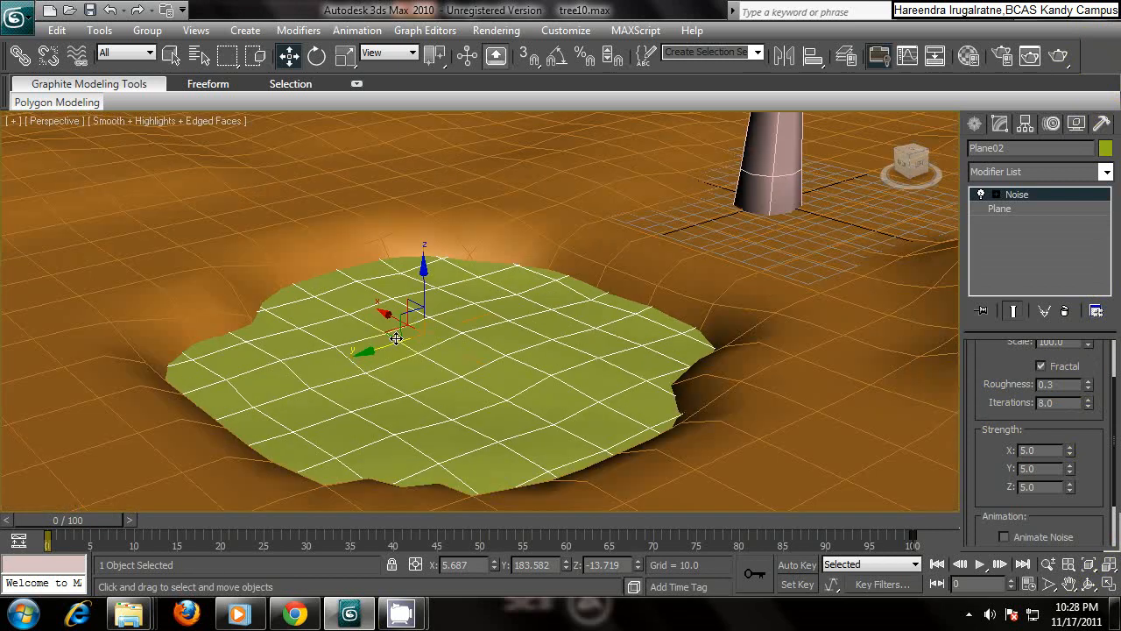
scroll(430, 334, "up", 8)
scroll(450, 342, "down", 3)
middle_click_drag(450, 343, 612, 352, "alt")
middle_click_drag(534, 364, 373, 311, "alt")
scroll(525, 344, "down", 6)
middle_click_drag(463, 321, 427, 319, "alt")
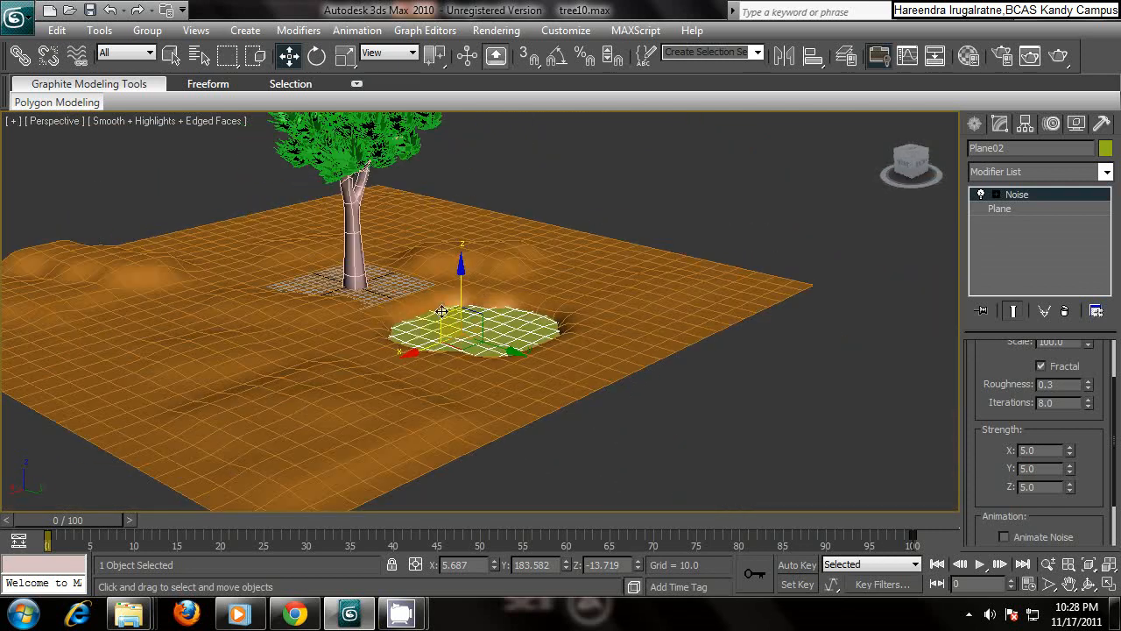
middle_click_drag(537, 315, 433, 280, "alt")
middle_click_drag(456, 333, 580, 323, "alt")
scroll(450, 320, "up", 5)
middle_click_drag(393, 308, 538, 330, "alt")
middle_click_drag(280, 313, 390, 291)
scroll(376, 290, "down", 5)
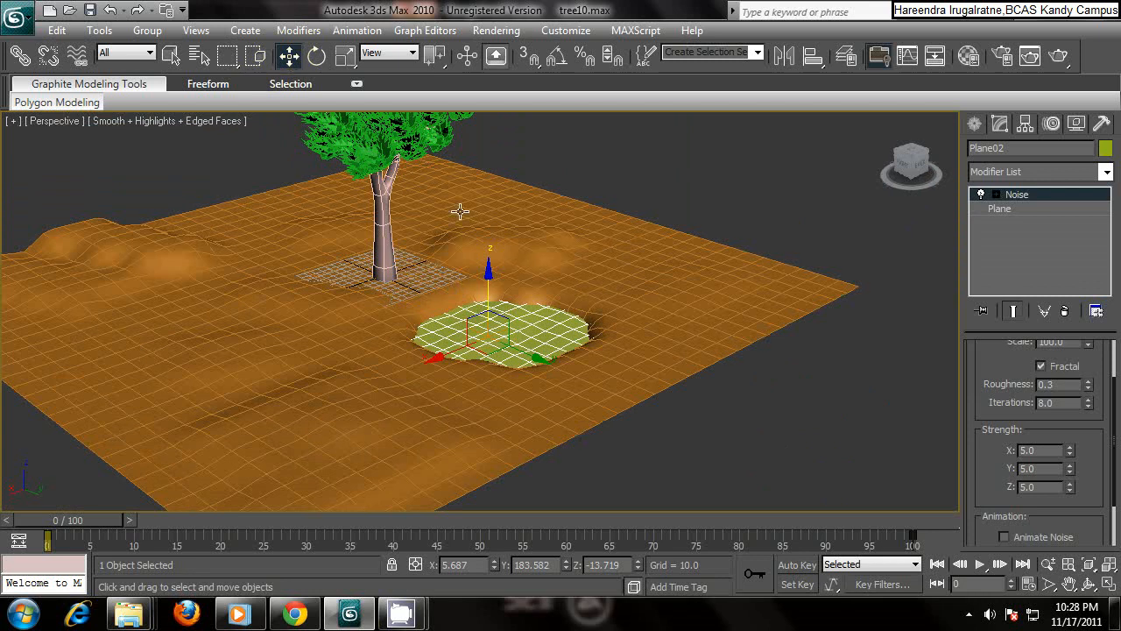
- Select all trunk and foliage parts of the tree and group them under the name trees
middle_click_drag(424, 187, 308, 177, "alt")
left_click_drag(590, 299, 598, 301)
left_click_drag(226, 149, 591, 304)
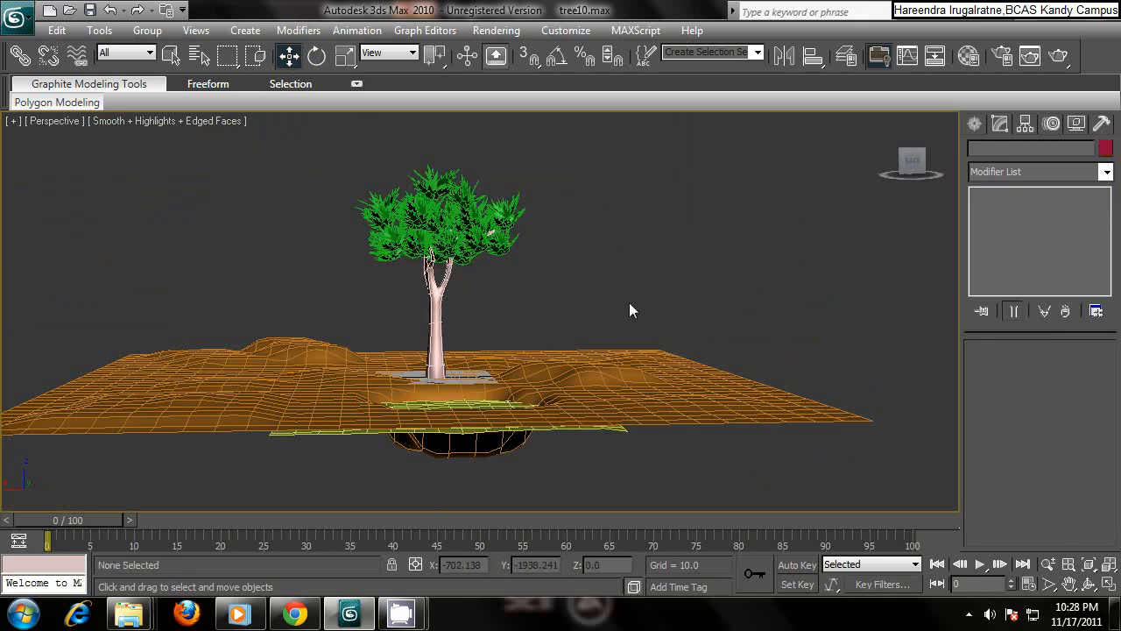
left_click(147, 29)
left_click(168, 52)
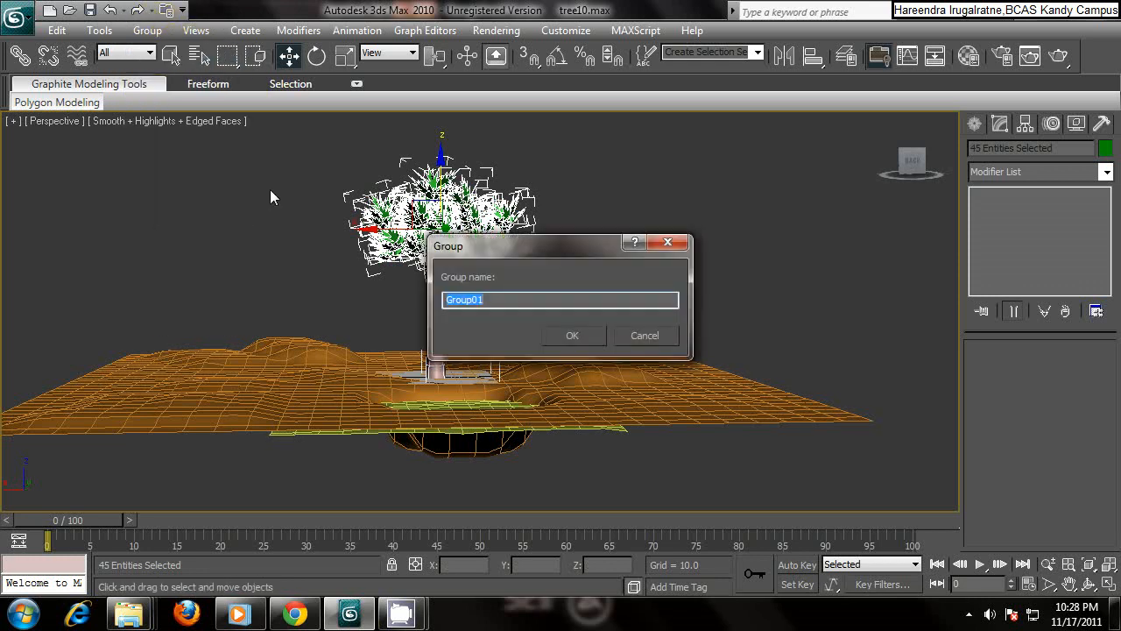
type("trees")
left_click(565, 335)
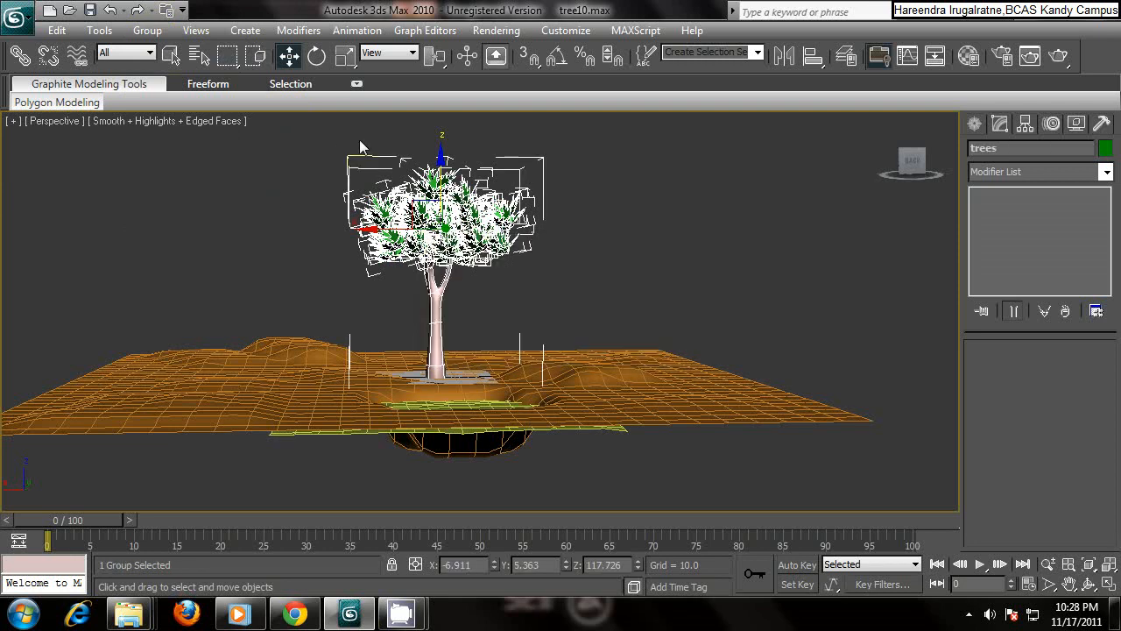
left_click_drag(376, 229, 511, 292)
key("ctrl+z")
middle_click_drag(511, 354, 420, 373, "alt")
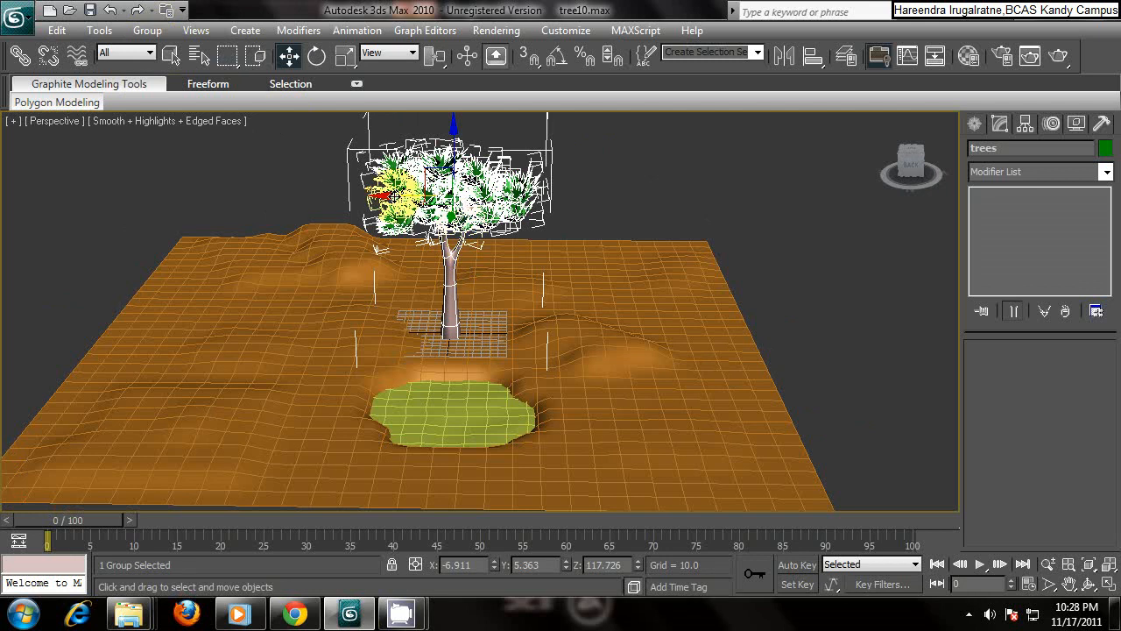
left_click_drag(386, 195, 278, 195)
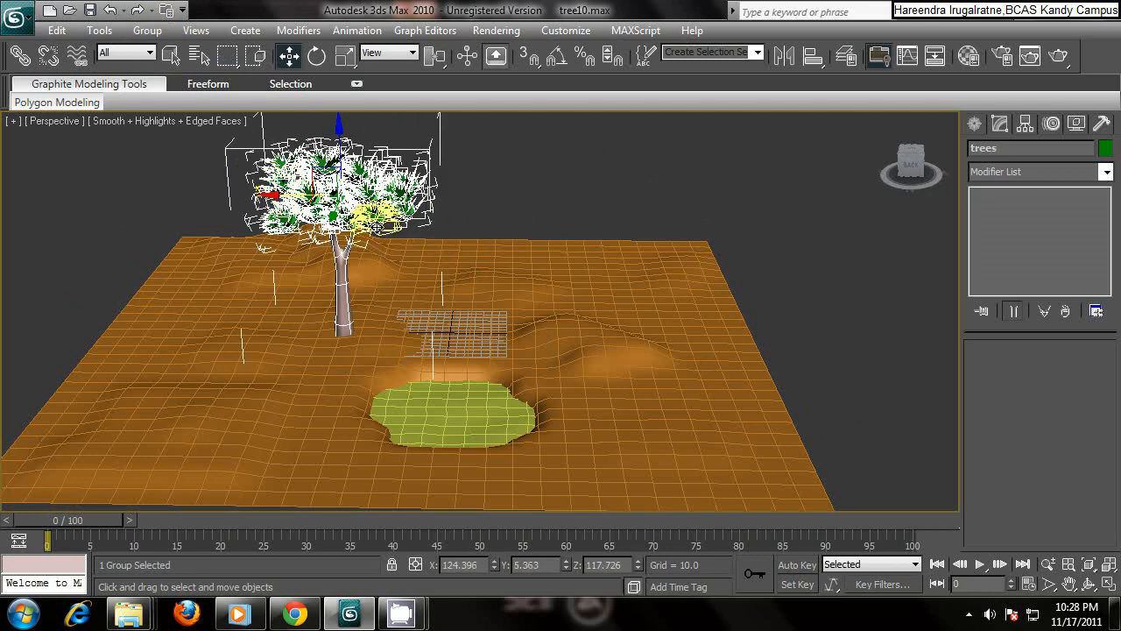
key("ctrl+z")
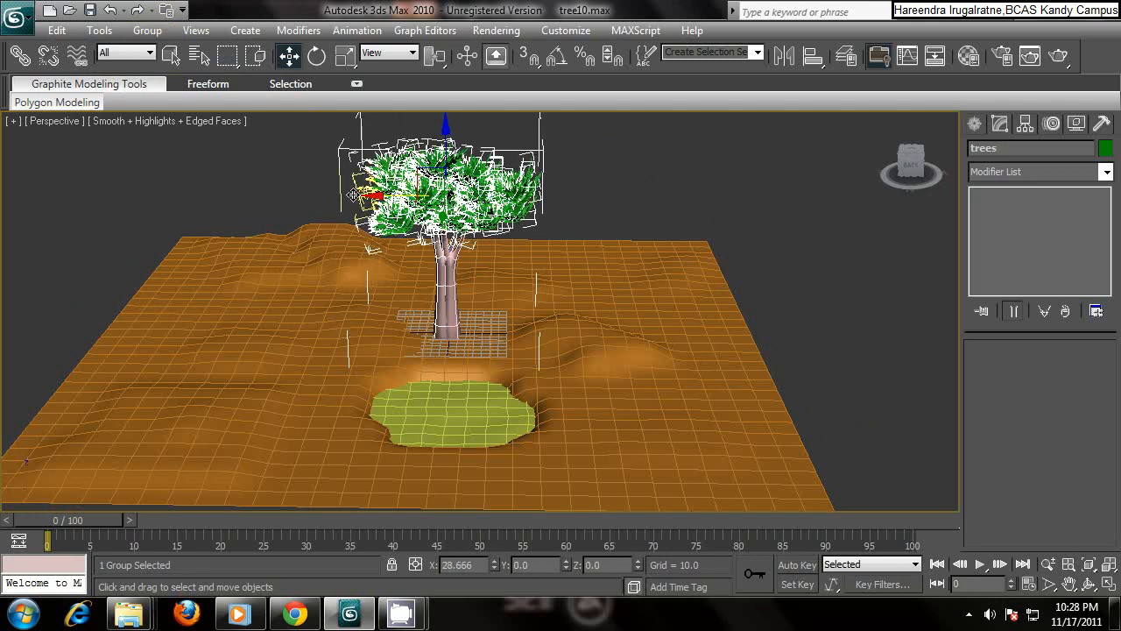
- Clone the tree group along X as one copy named trees01 and scale it down to about 72%
left_click_drag(353, 194, 189, 194, "shift")
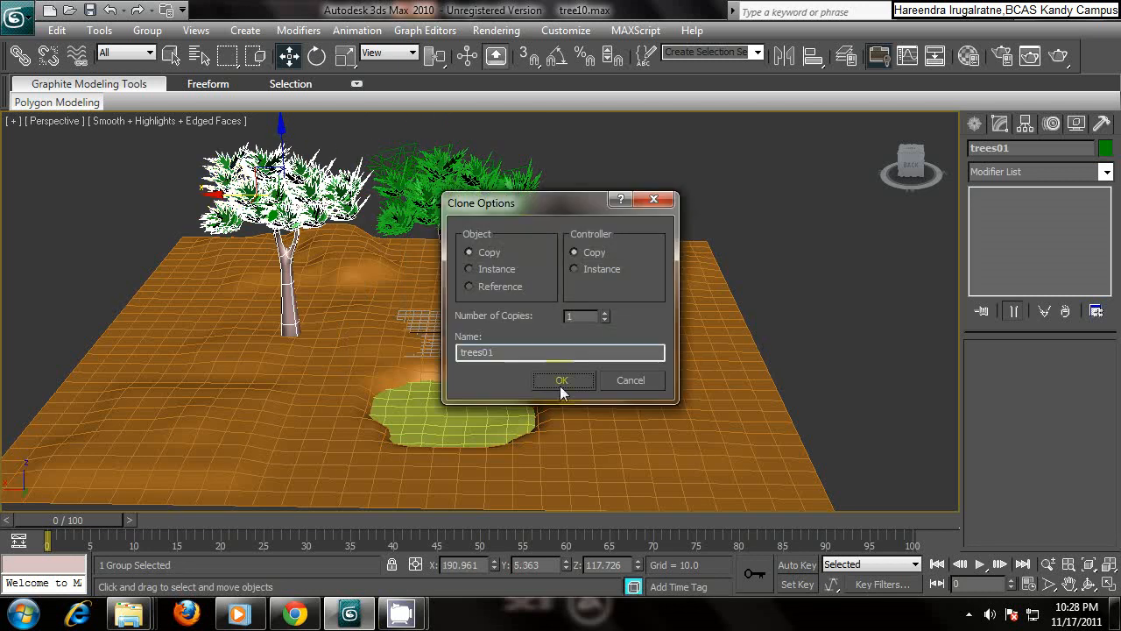
left_click(562, 380)
left_click(346, 56)
left_click_drag(289, 193, 289, 224)
- Enlarge the copied tree slightly and adjust its height to about Z 100.6 so its trunk meets the ground
left_click(289, 56)
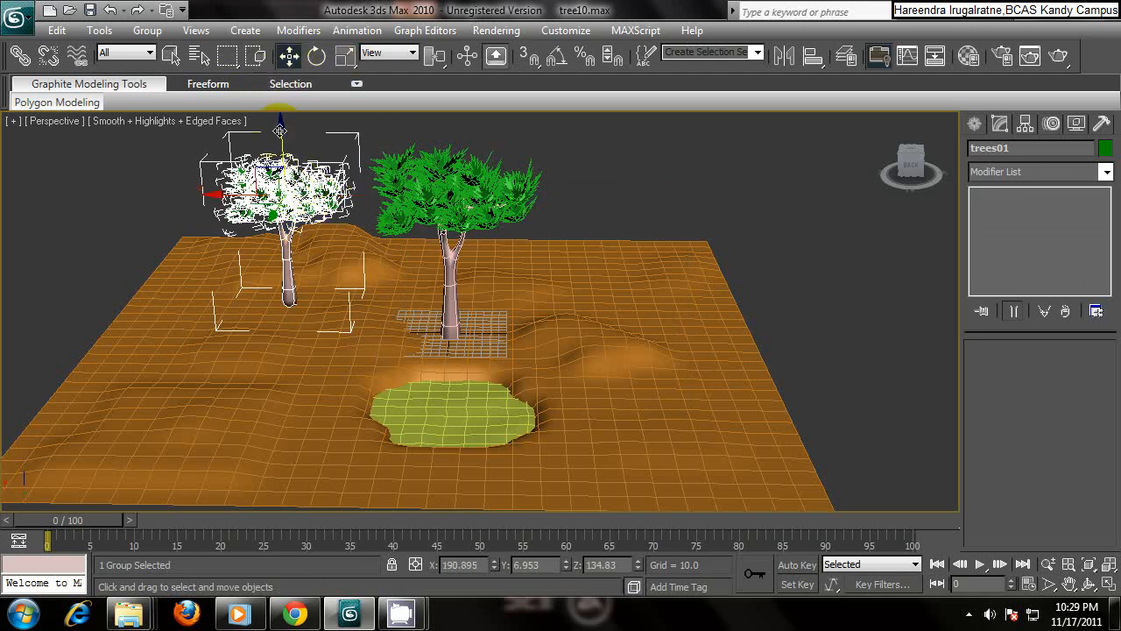
left_click_drag(280, 136, 287, 178)
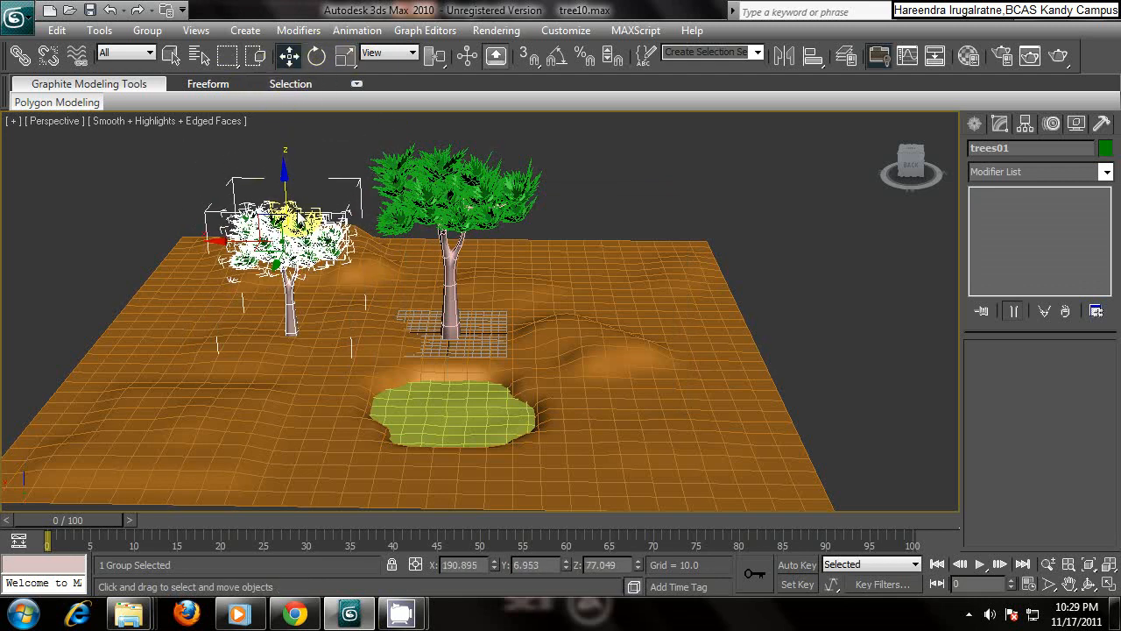
left_click(346, 56)
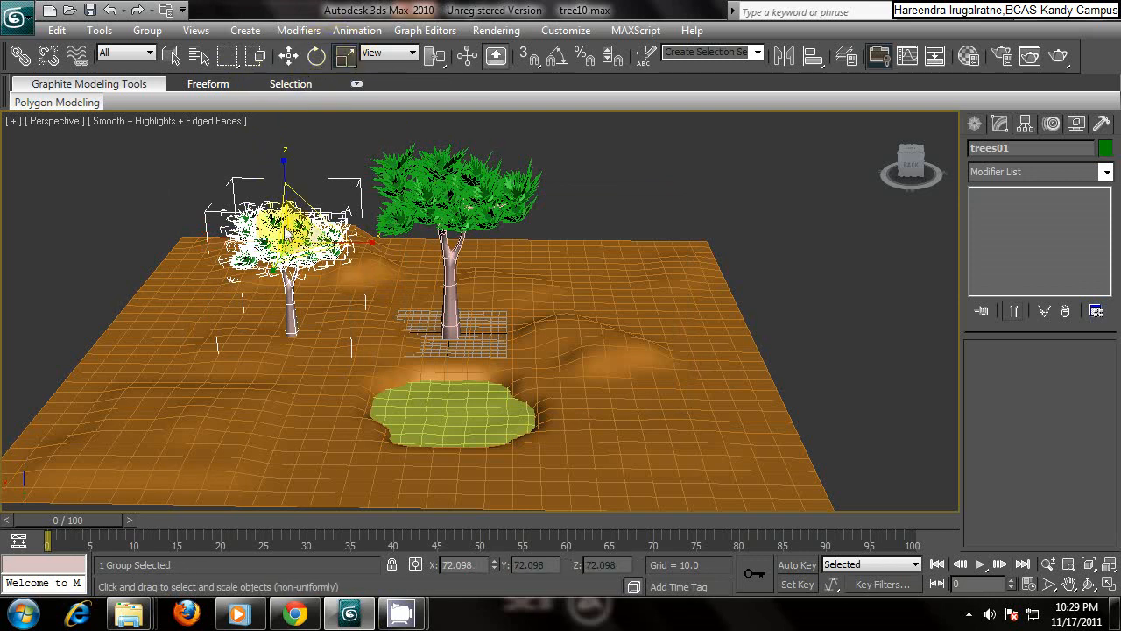
left_click_drag(291, 215, 295, 207)
left_click(288, 55)
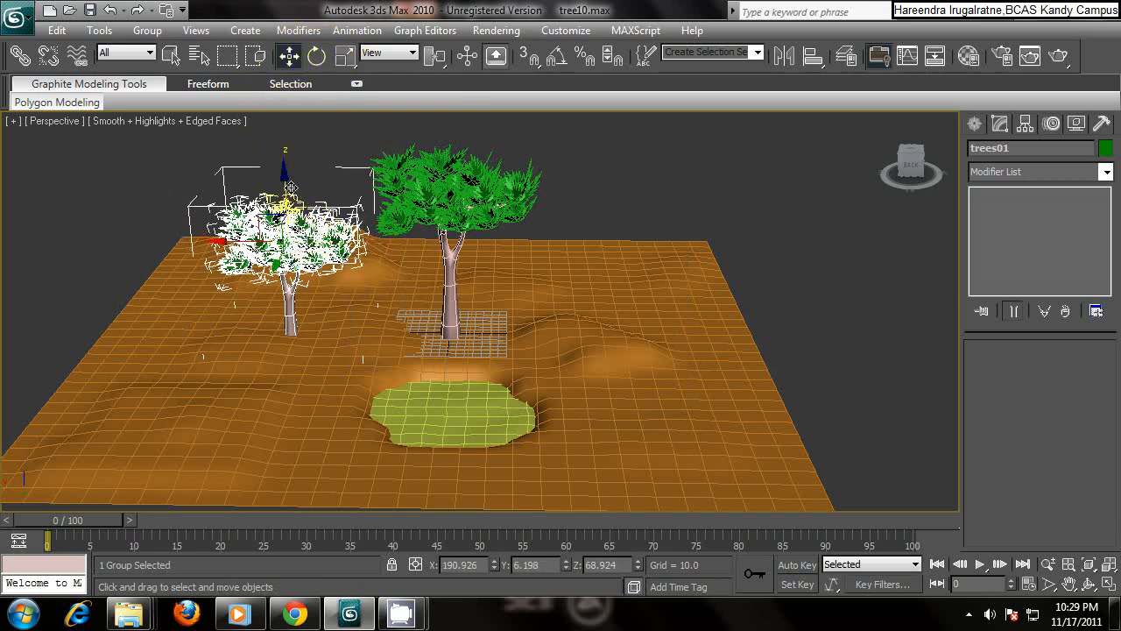
left_click_drag(286, 181, 294, 155)
- Move the smaller tree back across the terrain to about X 206, Y -147 and deselect it
middle_click_drag(239, 303, 297, 263, "alt")
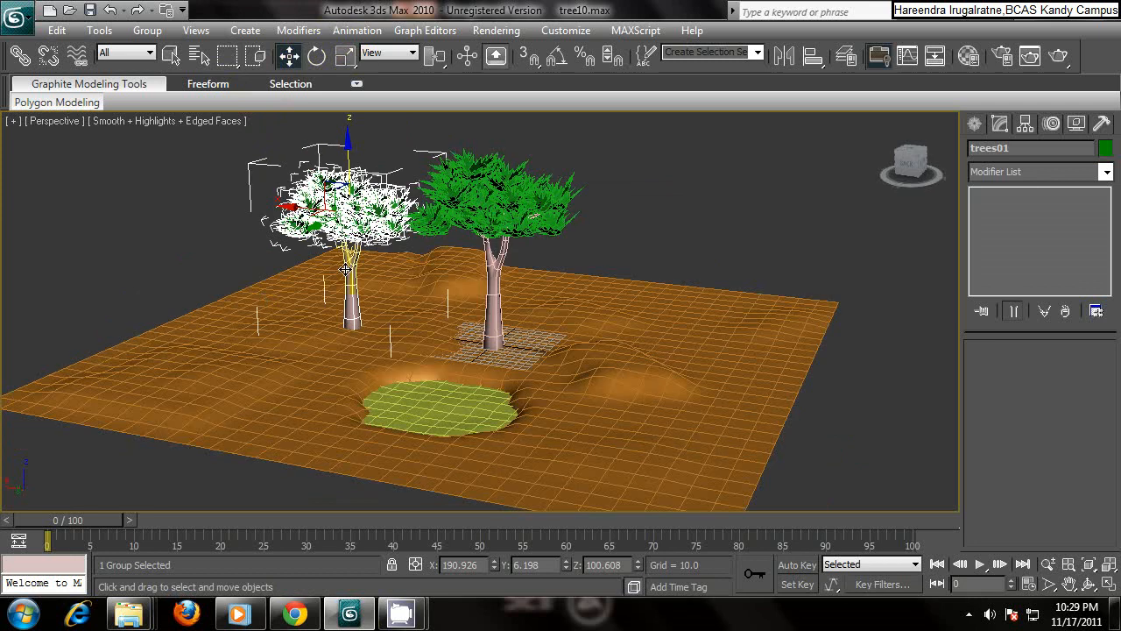
left_click_drag(302, 249, 373, 225)
middle_click_drag(373, 225, 426, 255, "alt")
left_click_drag(126, 236, 151, 232)
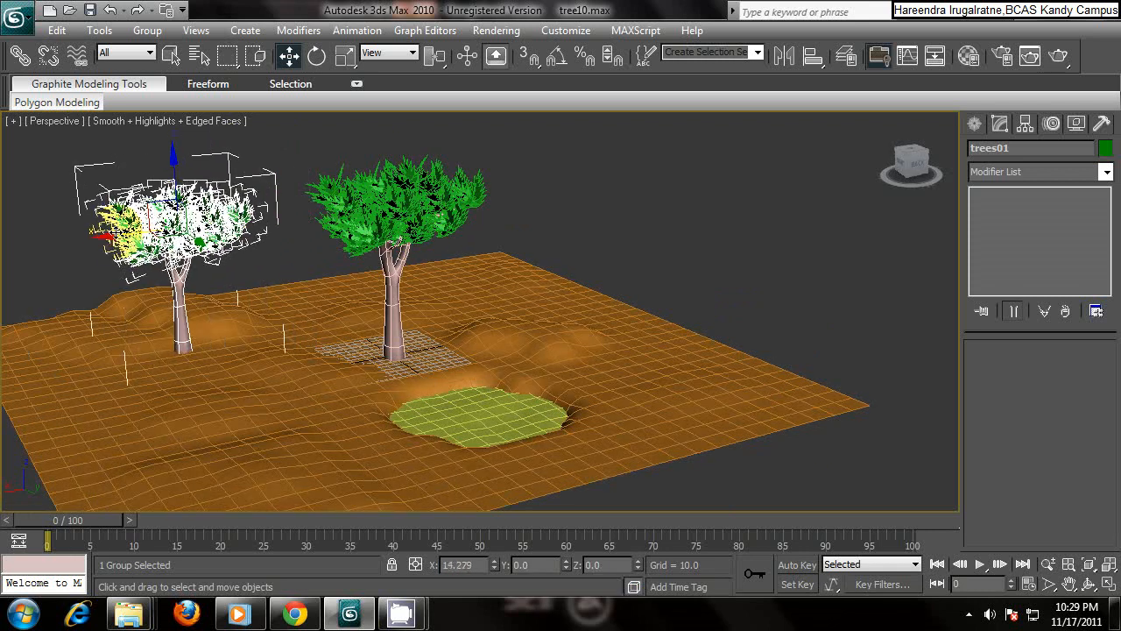
left_click(301, 333)
left_click(552, 249)
middle_click_drag(482, 254, 469, 249, "alt")
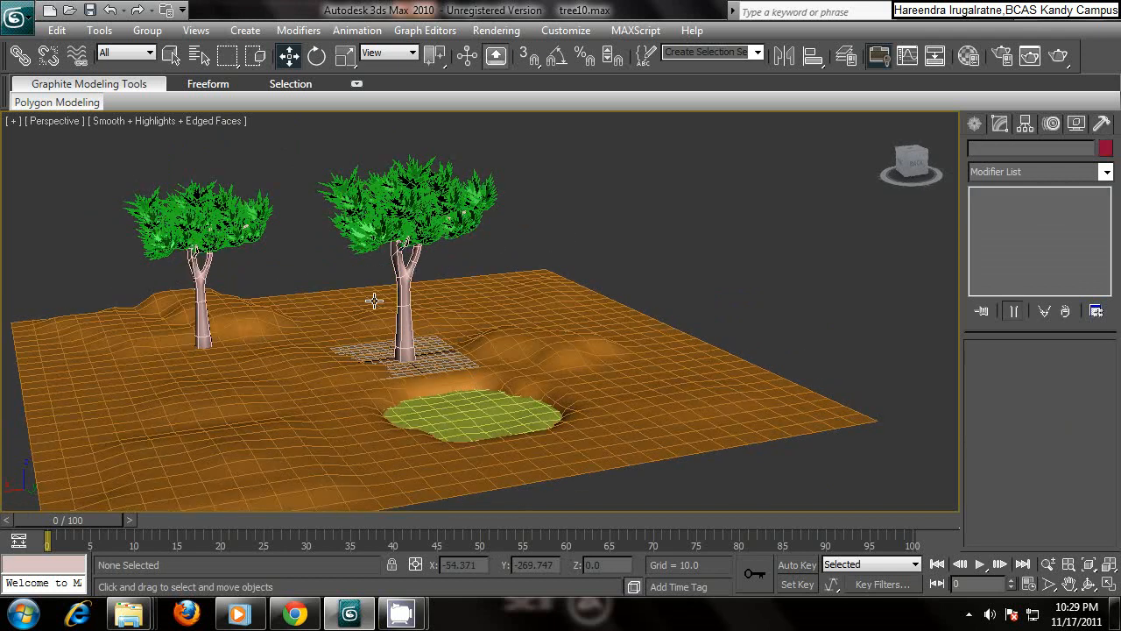
- Clone the smaller tree as a copy named trees02 and move it behind the original tree, to about X -142, Y -28
left_click(202, 294)
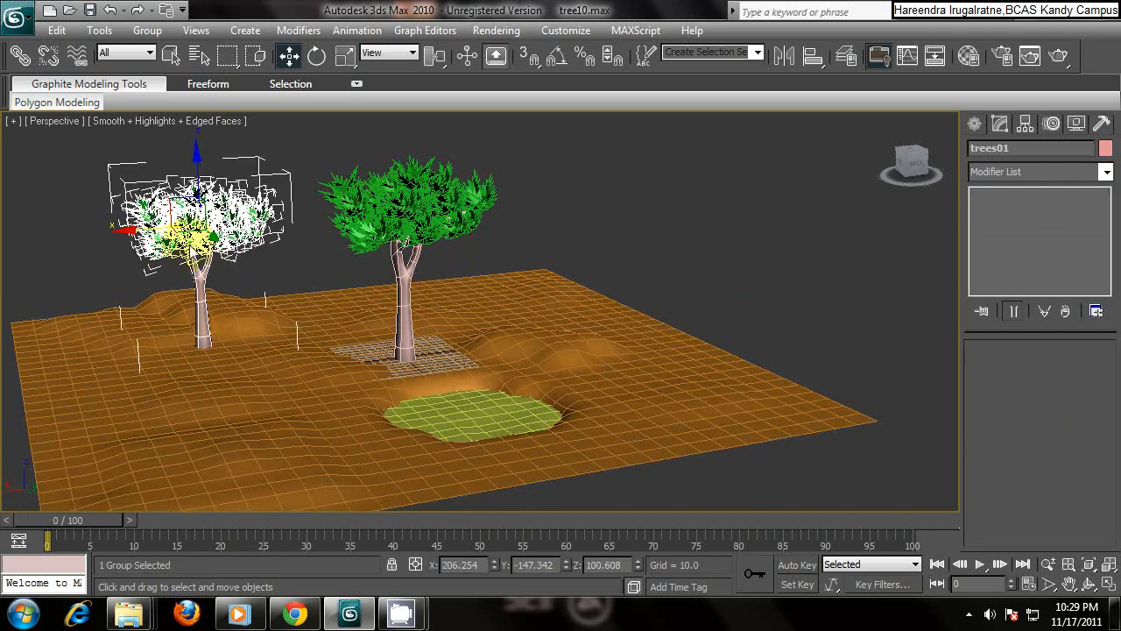
mouse_move(213, 235)
left_mouse_down("shift")
mouse_move(326, 366)
mouse_move(346, 361)
left_mouse_up("shift")
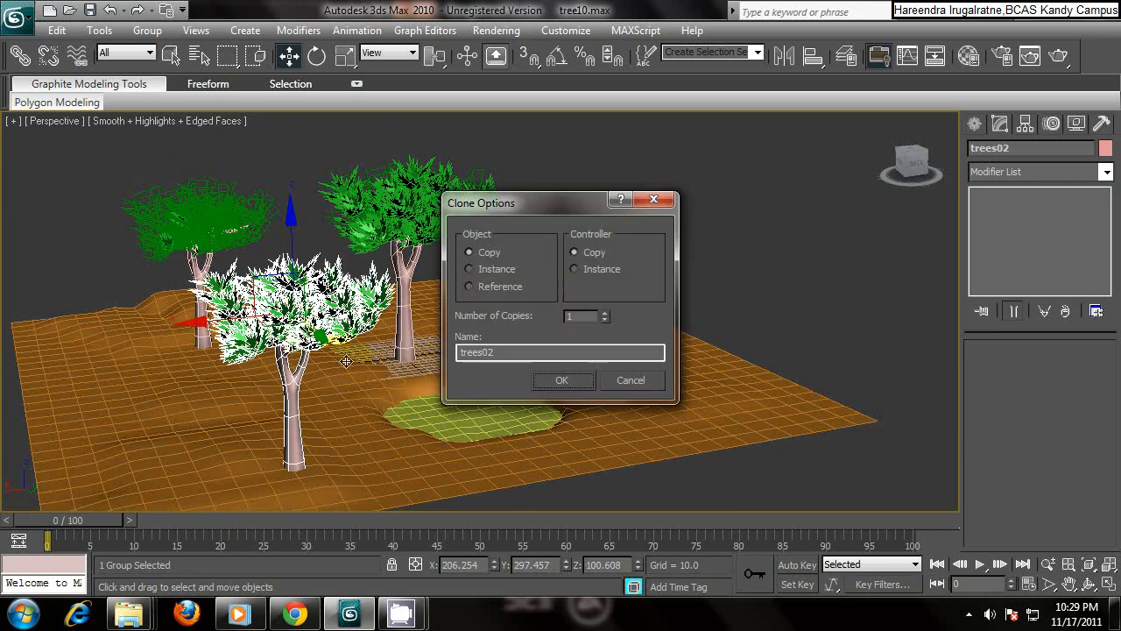
left_click(561, 381)
left_click_drag(364, 317, 576, 312)
middle_click_drag(595, 346, 626, 345, "alt")
left_click_drag(723, 272, 513, 295)
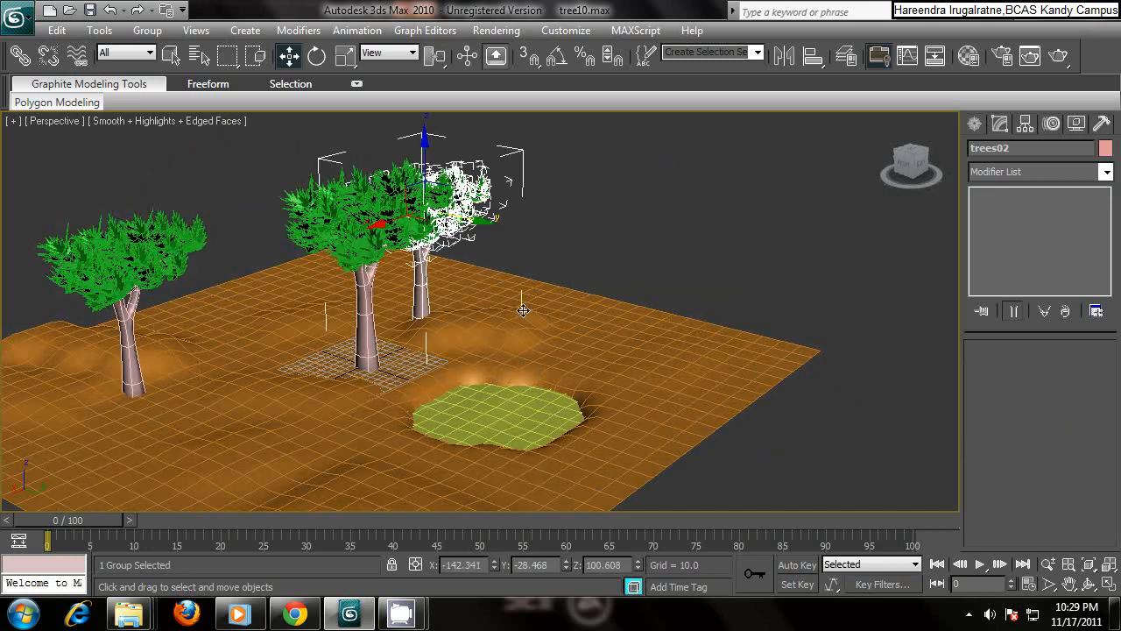
- Move the newest tree forward along Y to about 123, beside the filled pit, and deselect it
scroll(477, 292, "up", 8)
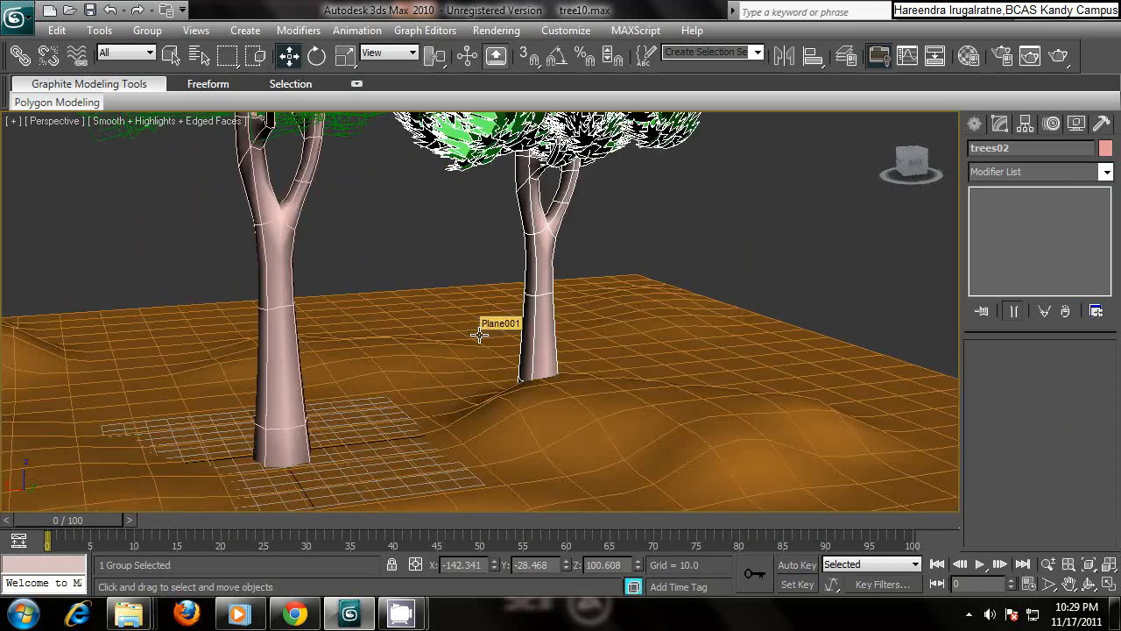
scroll(480, 334, "down", 6)
scroll(499, 341, "up", 2)
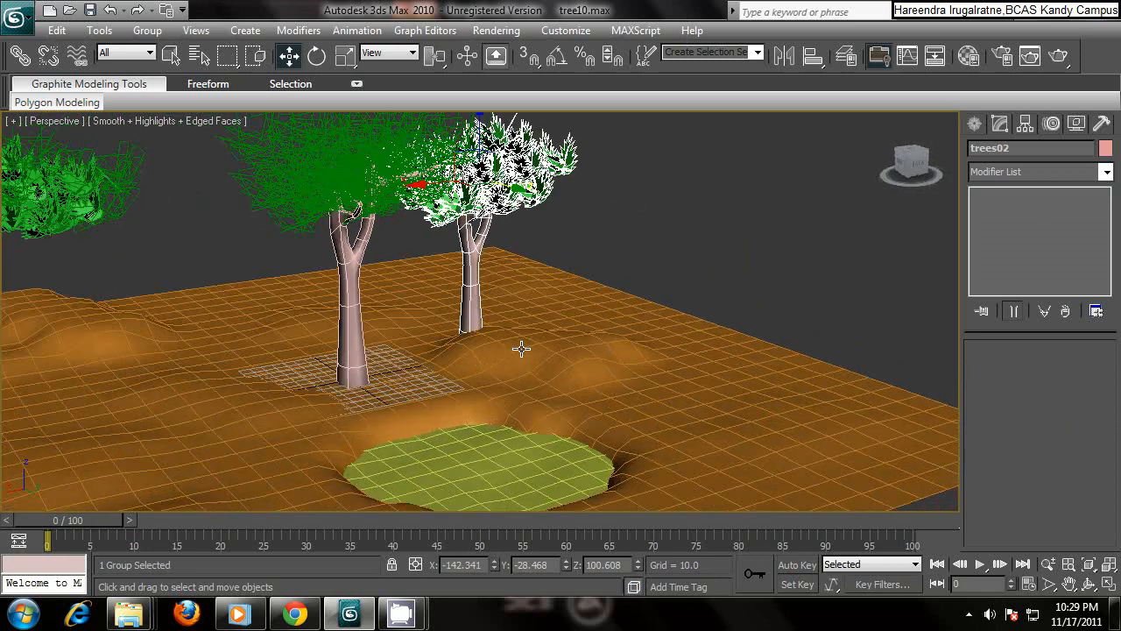
left_click_drag(525, 189, 625, 269)
left_click(717, 246)
- Scale the tree beside the pit uniformly to 155% and raise it to about Z 152 so its trunk stands on the ground
left_click(602, 212)
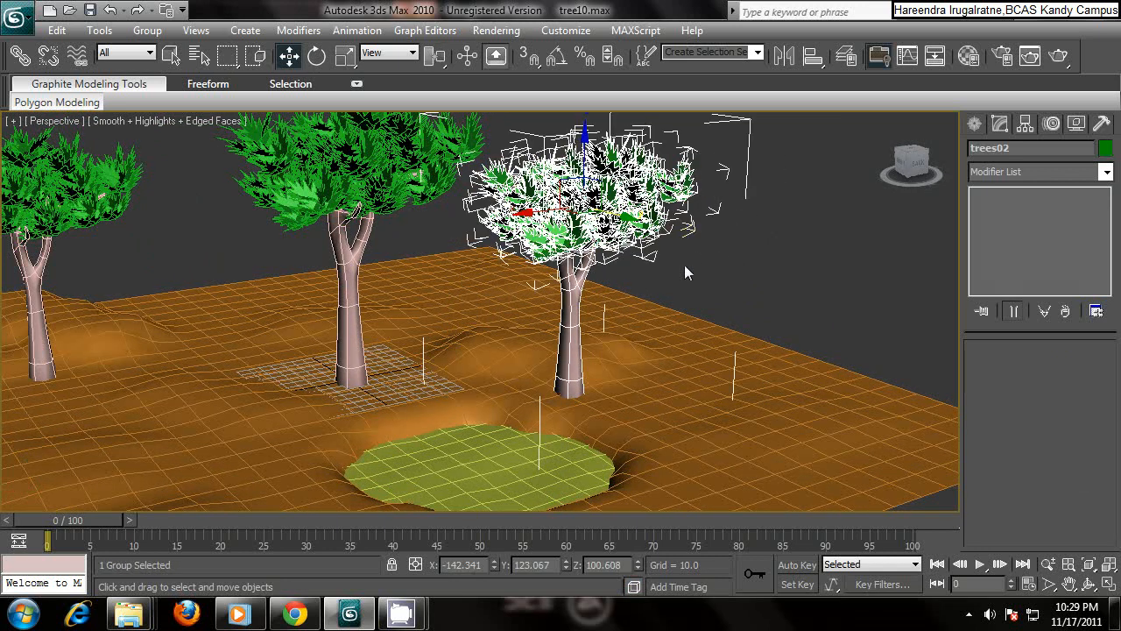
scroll(684, 273, "up", 2)
left_click(345, 55)
left_click_drag(557, 251, 557, 202)
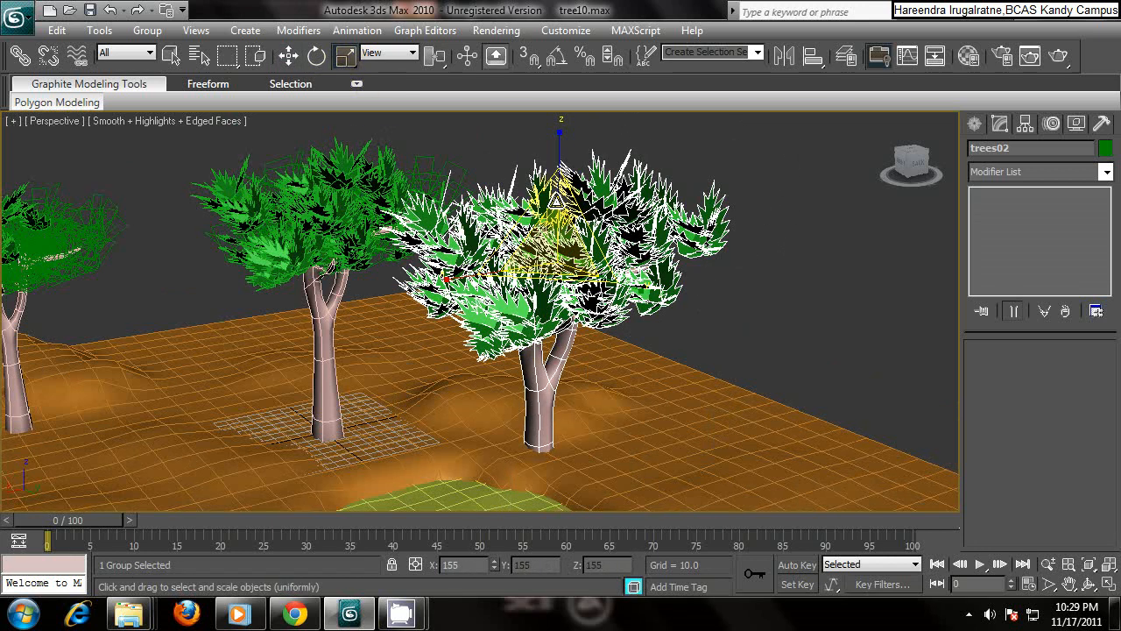
key("w")
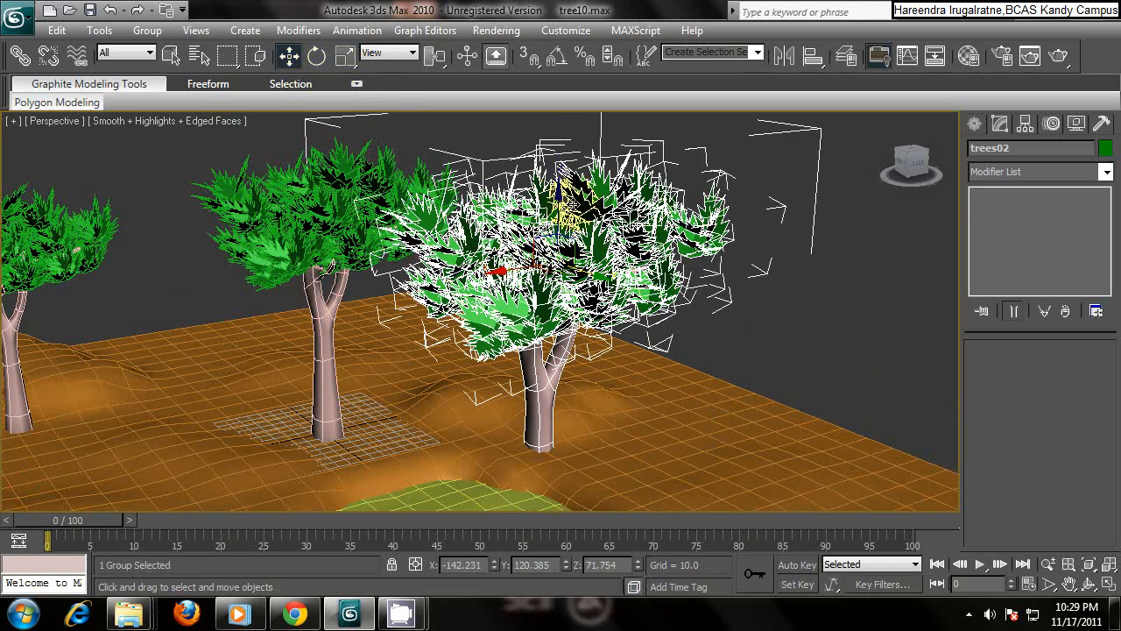
left_click_drag(557, 179, 555, 105)
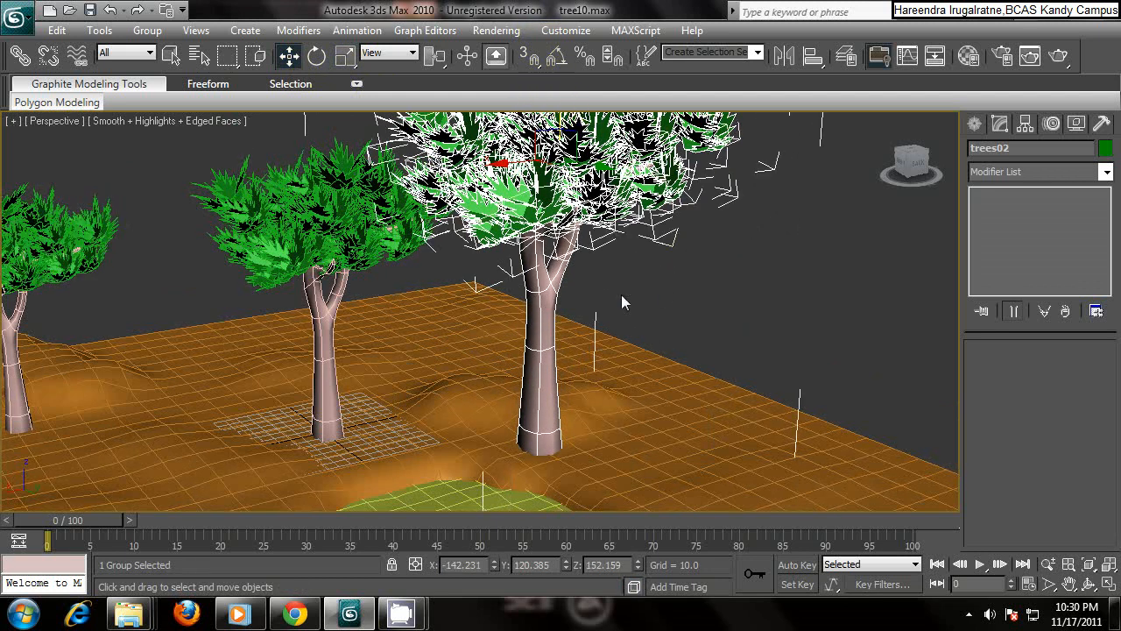
left_click(569, 296)
- Move the smaller tree trees01 forward along Y to about 133, on the other side of the pit
middle_click_drag(569, 293, 345, 258, "alt")
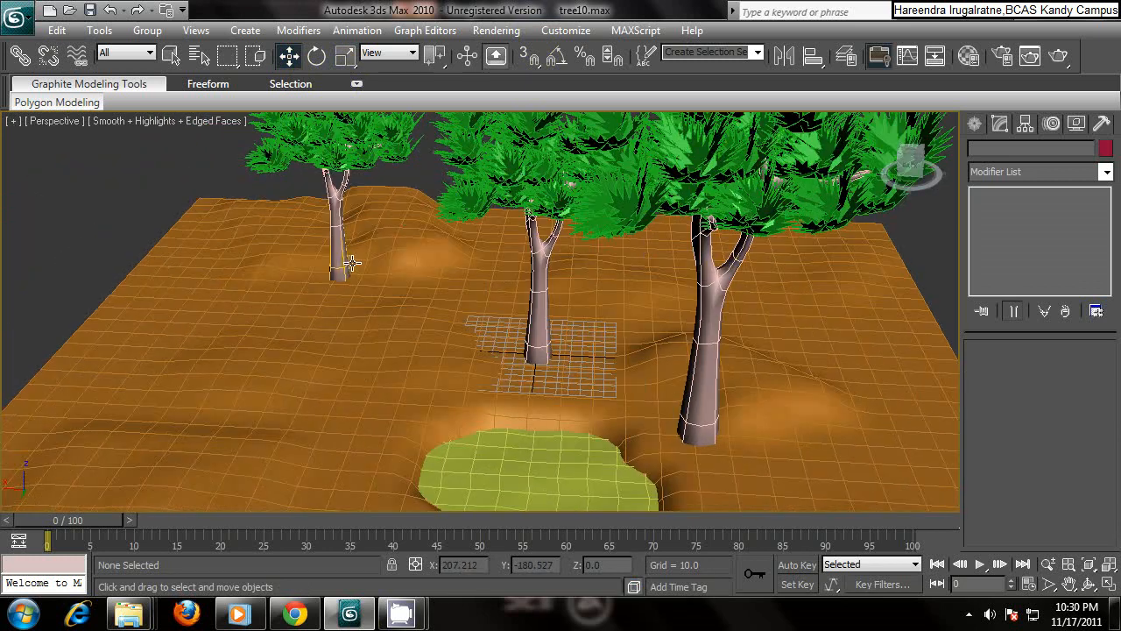
left_click(355, 276)
scroll(354, 277, "down", 4)
scroll(368, 263, "up", 2)
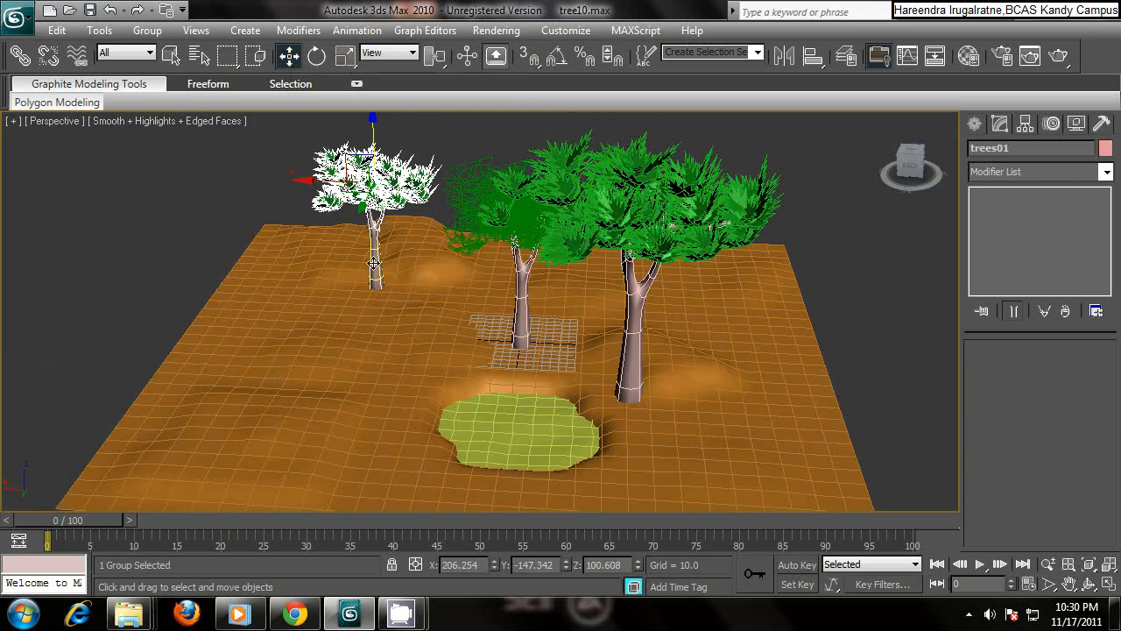
mouse_move(372, 188)
left_mouse_down()
mouse_move(325, 271)
mouse_move(386, 176)
left_mouse_up()
left_click_drag(393, 273, 421, 292)
- Examine the three trees around the filled pit from a low, close viewpoint with nothing selected
middle_click_drag(421, 293, 478, 236, "alt")
scroll(458, 355, "up", 4)
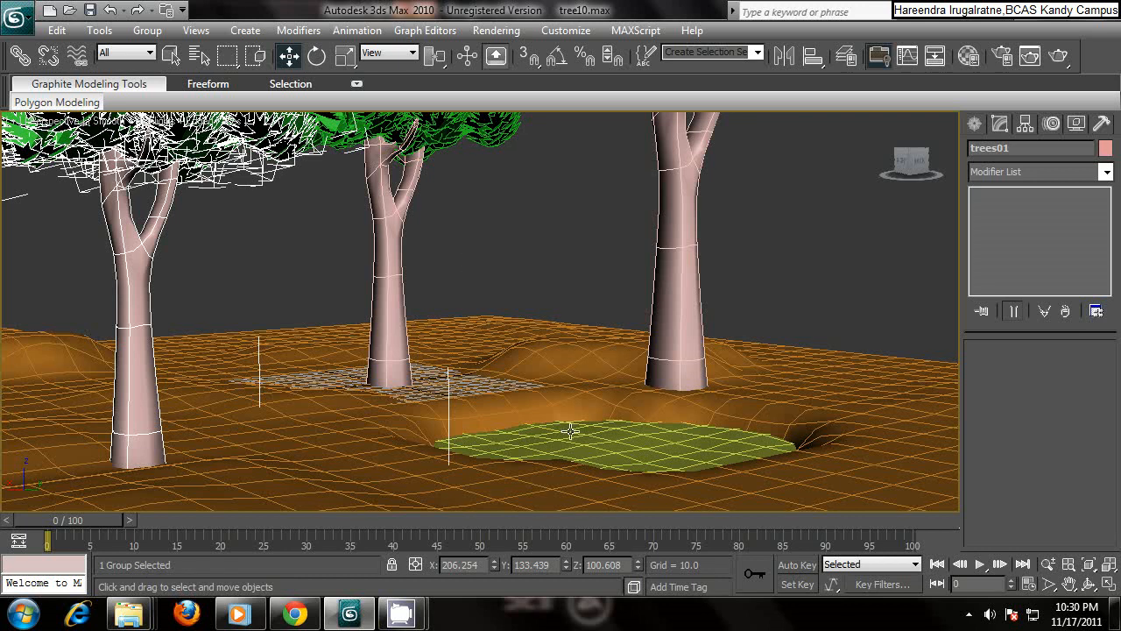
mouse_move(476, 352)
middle_mouse_down()
mouse_move(485, 395)
mouse_move(475, 362)
mouse_move(481, 394)
mouse_move(479, 347)
mouse_move(491, 339)
middle_mouse_up()
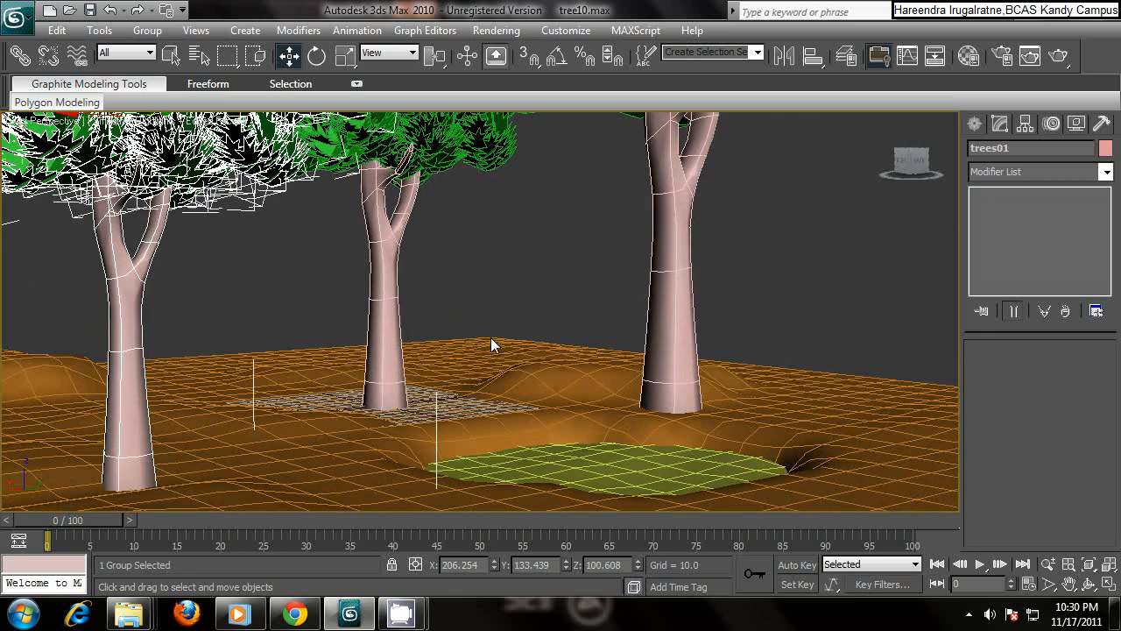
left_click(514, 233)
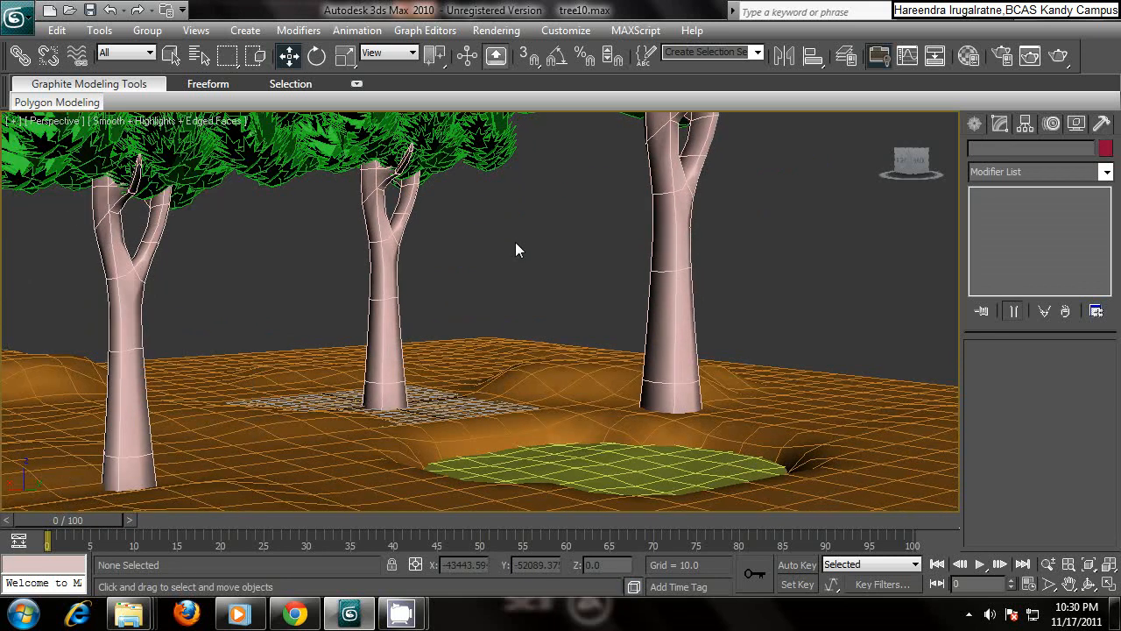
scroll(497, 271, "down", 2)
scroll(496, 271, "up", 4)
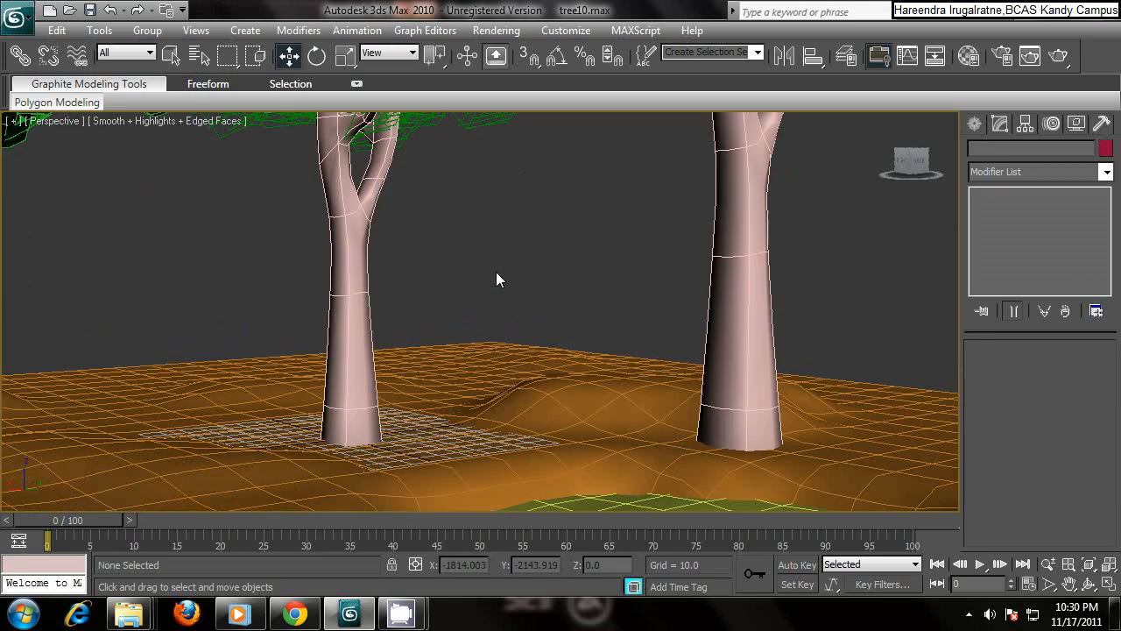
scroll(495, 273, "down", 2)
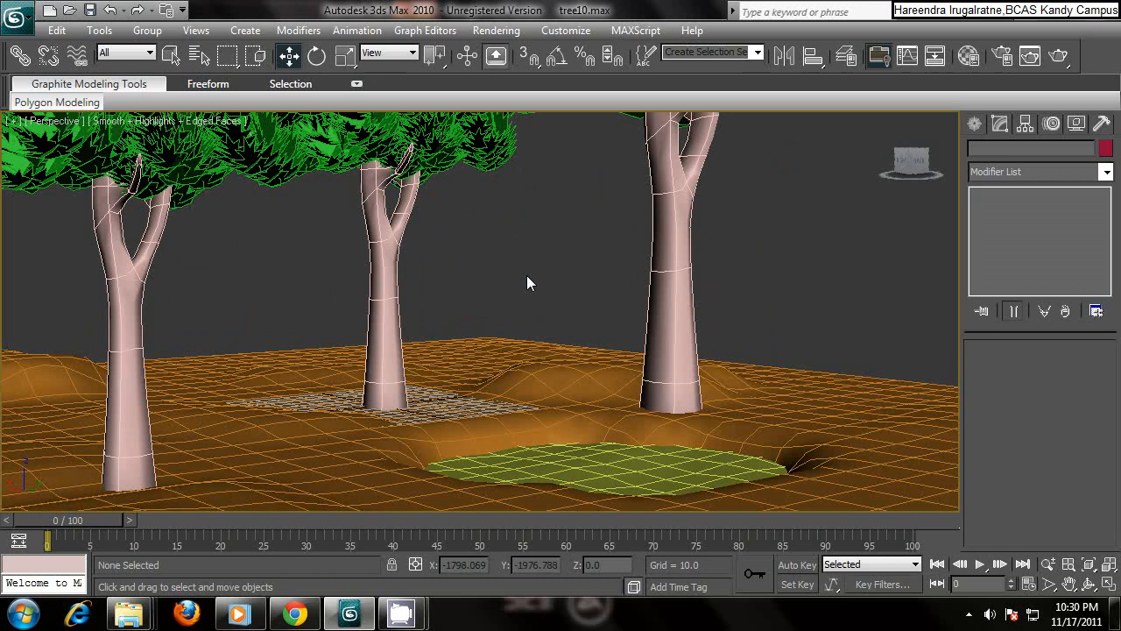
left_click(968, 614)
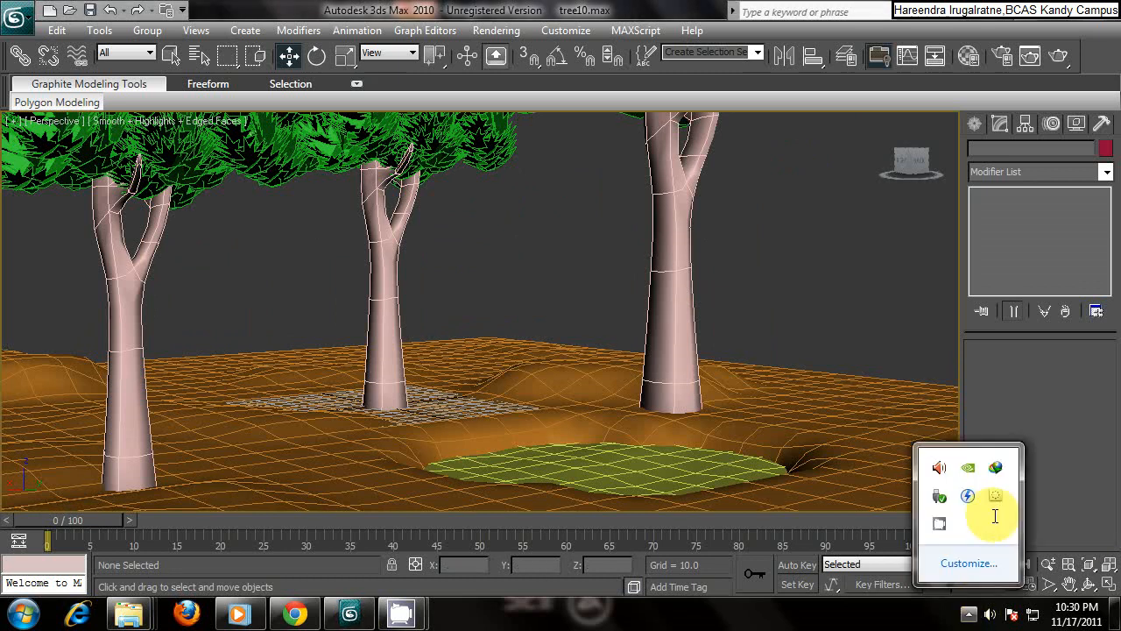